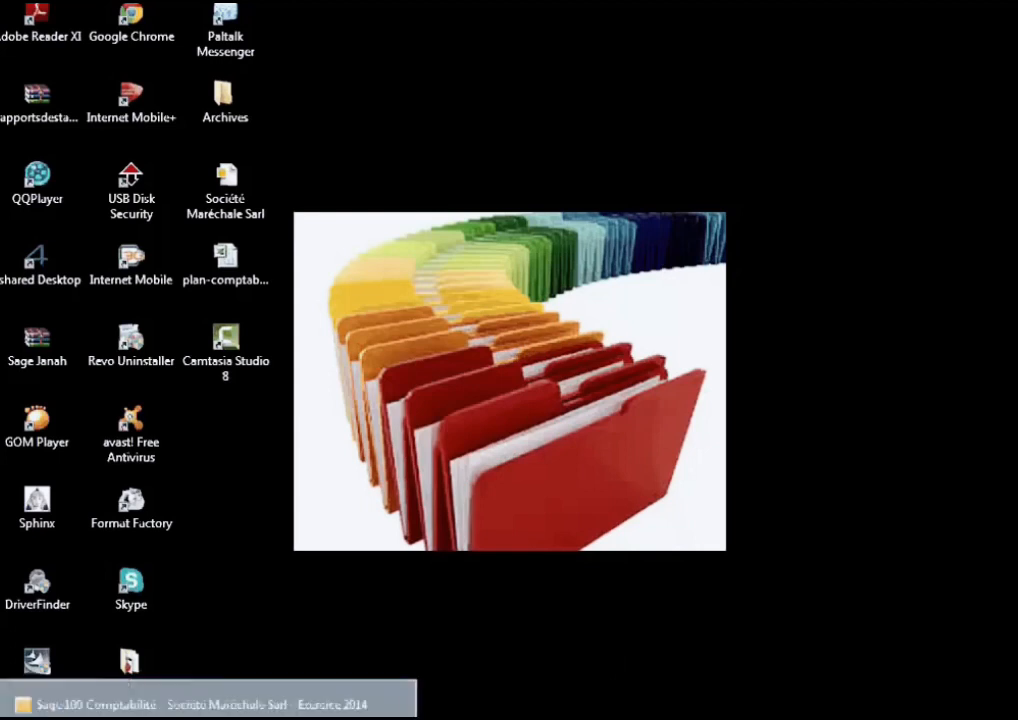
# Switch to Sage 100 Comptabilité for Société Maréchale Sarl, open the Plan comptable list and maximize it
pyautogui.click(205, 704)
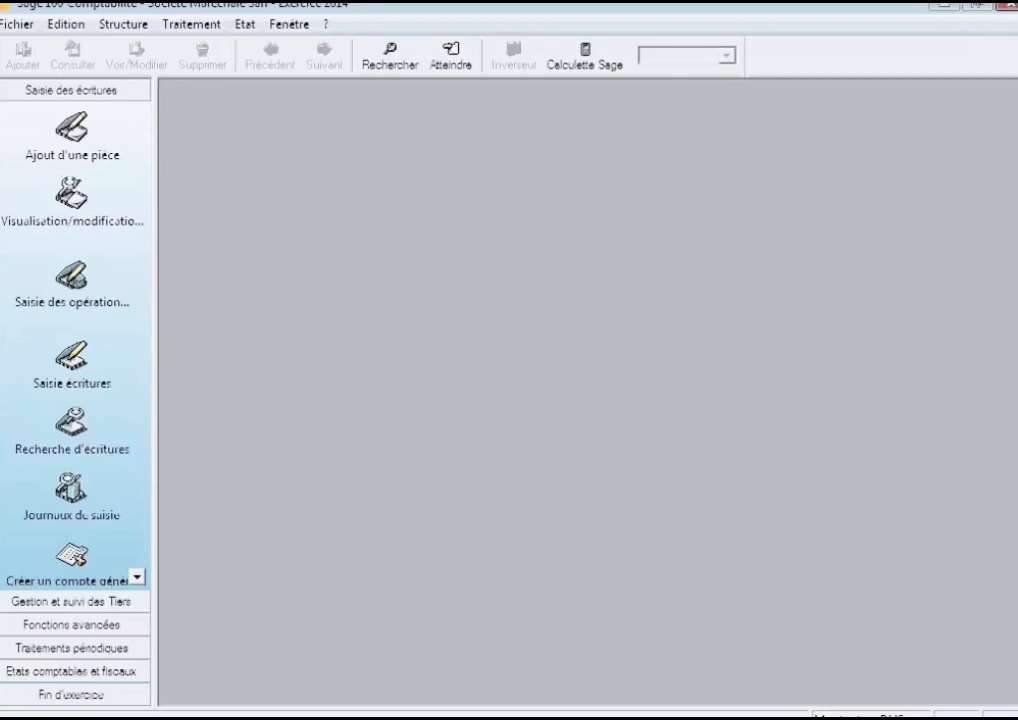
pyautogui.click(118, 26)
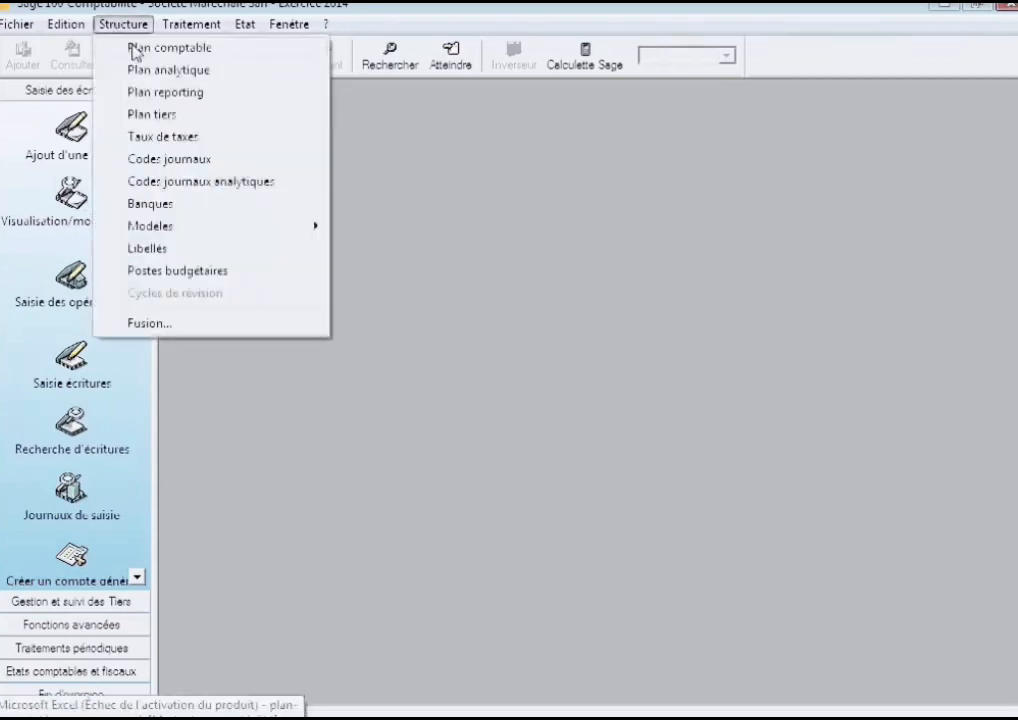
pyautogui.click(137, 48)
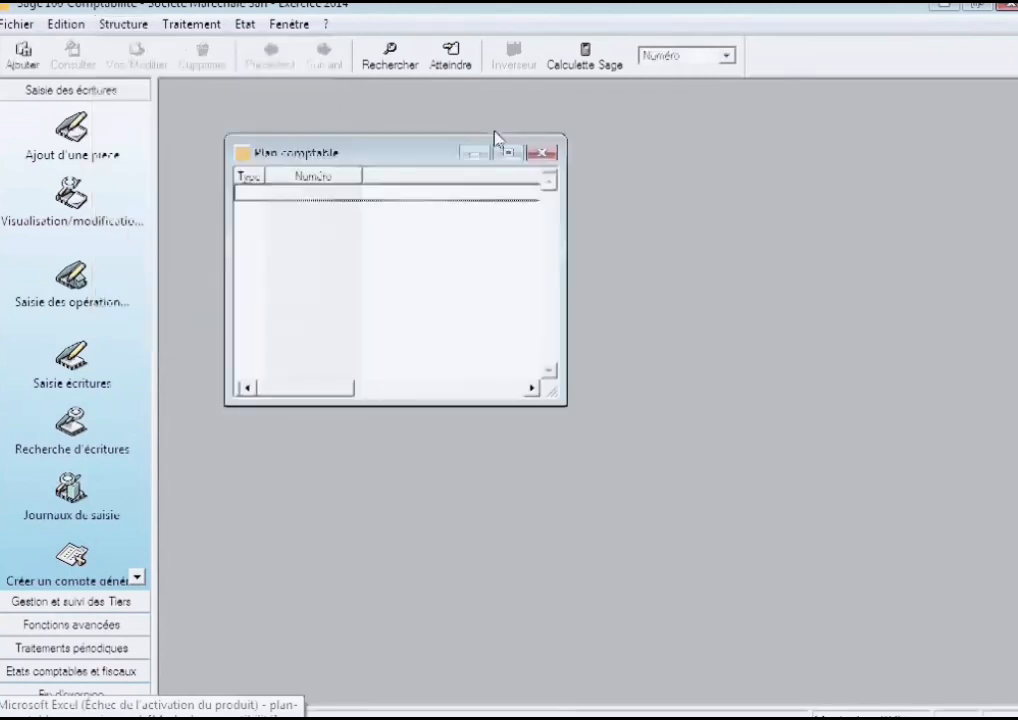
pyautogui.click(508, 154)
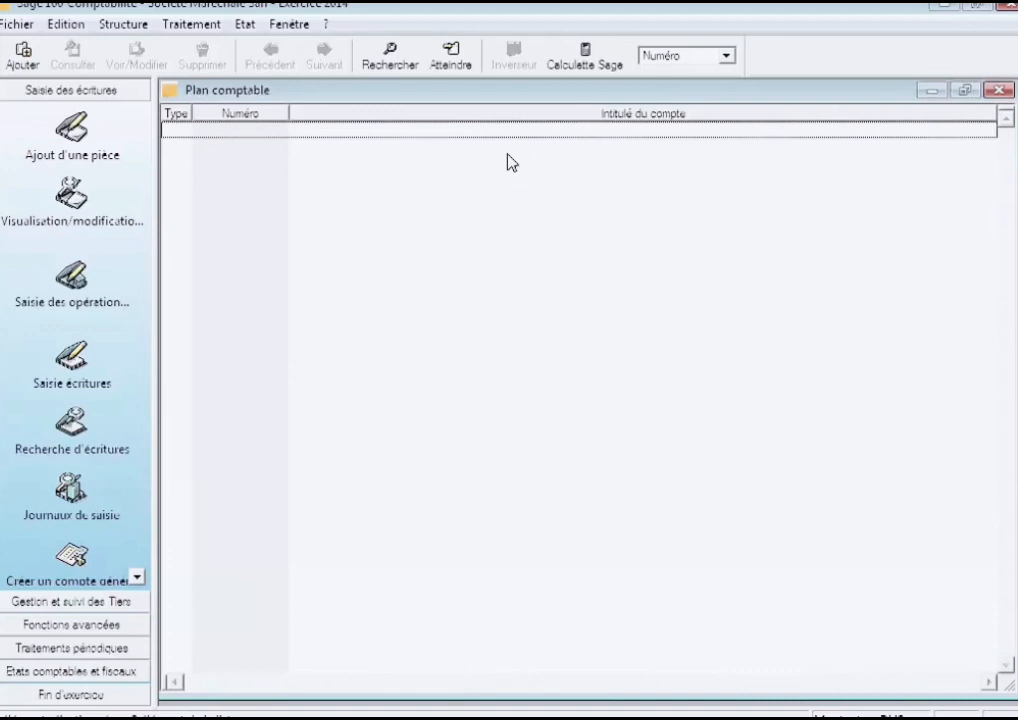
# Create a general account numbered 44110000 with the title Fournisseurs in the chart of accounts, and leave the creation assistant
pyautogui.rightClick(492, 275)
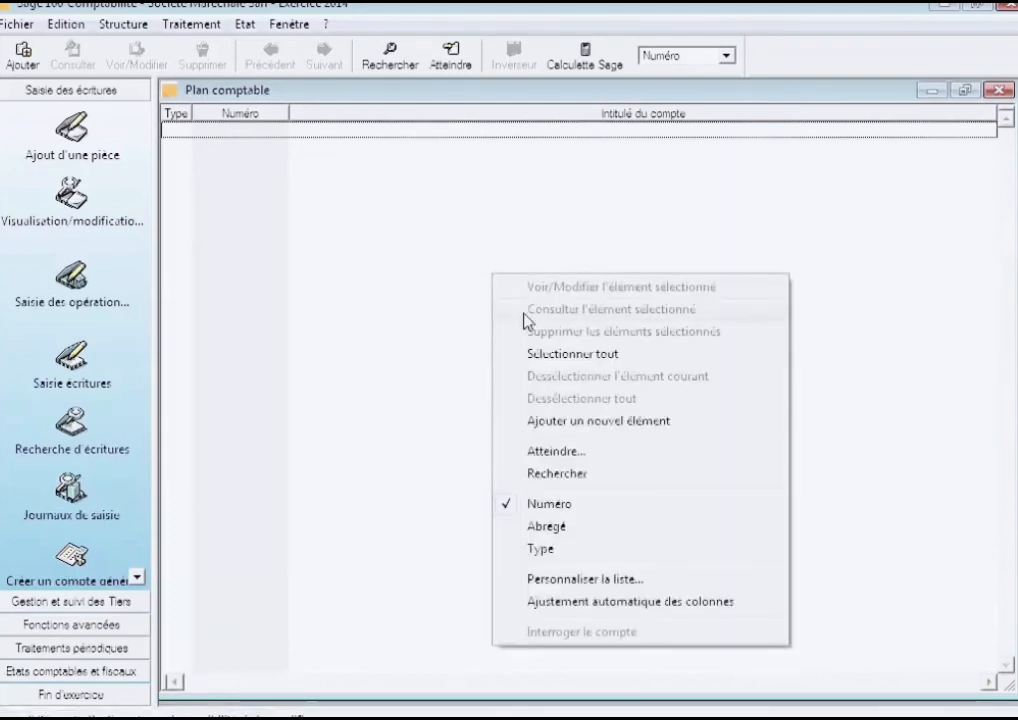
pyautogui.click(550, 421)
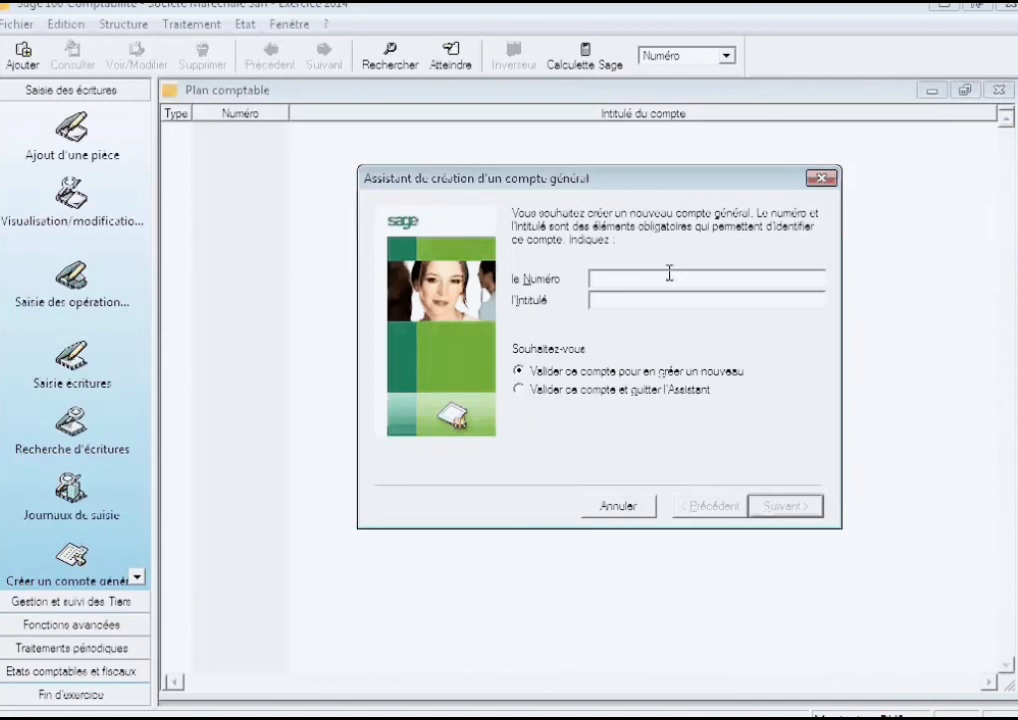
pyautogui.write('44110000')
pyautogui.press('Tab')
pyautogui.write('F')
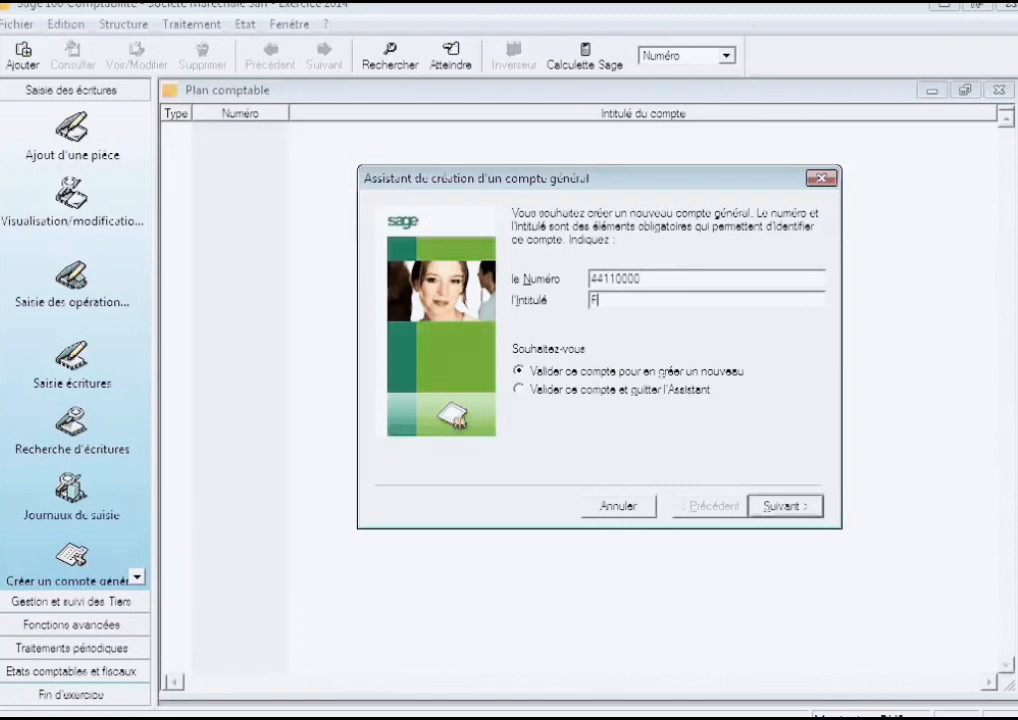
pyautogui.write('ournisseurs')
pyautogui.click(796, 512)
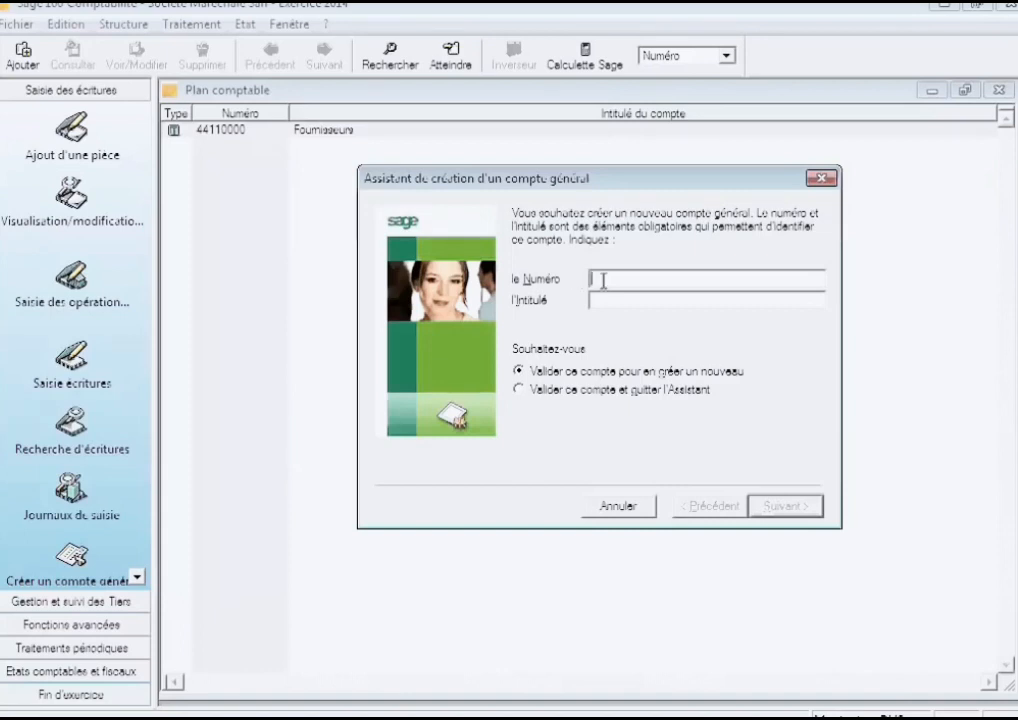
pyautogui.click(620, 505)
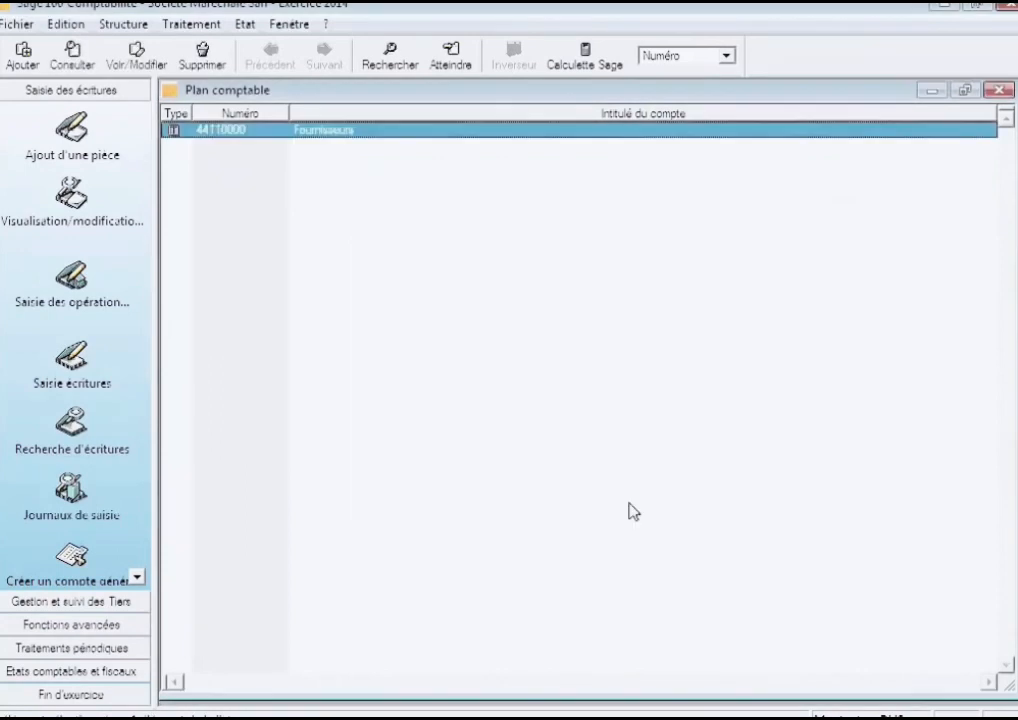
# Delete the Fournisseurs account from the chart of accounts and close the Plan comptable list
pyautogui.rightClick(324, 134)
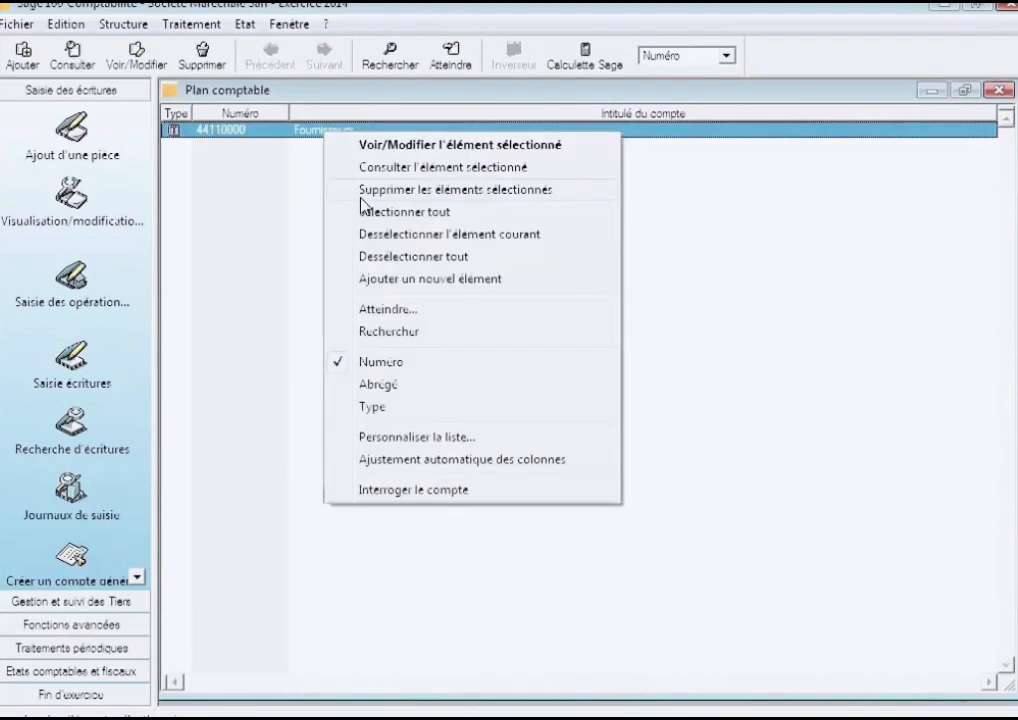
pyautogui.click(366, 194)
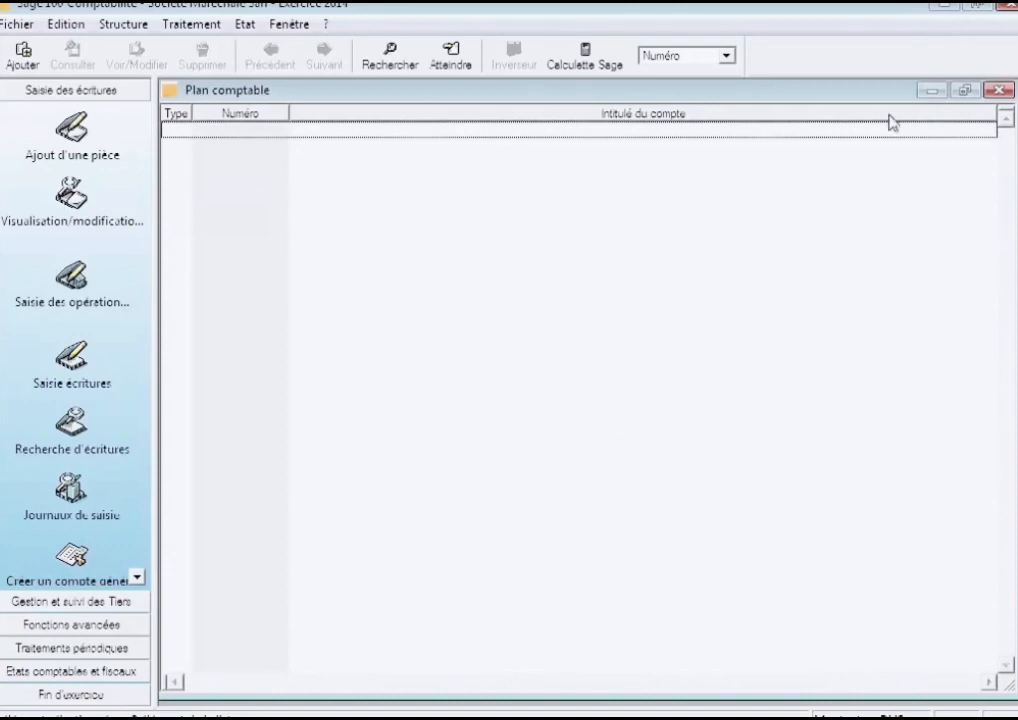
pyautogui.click(1000, 91)
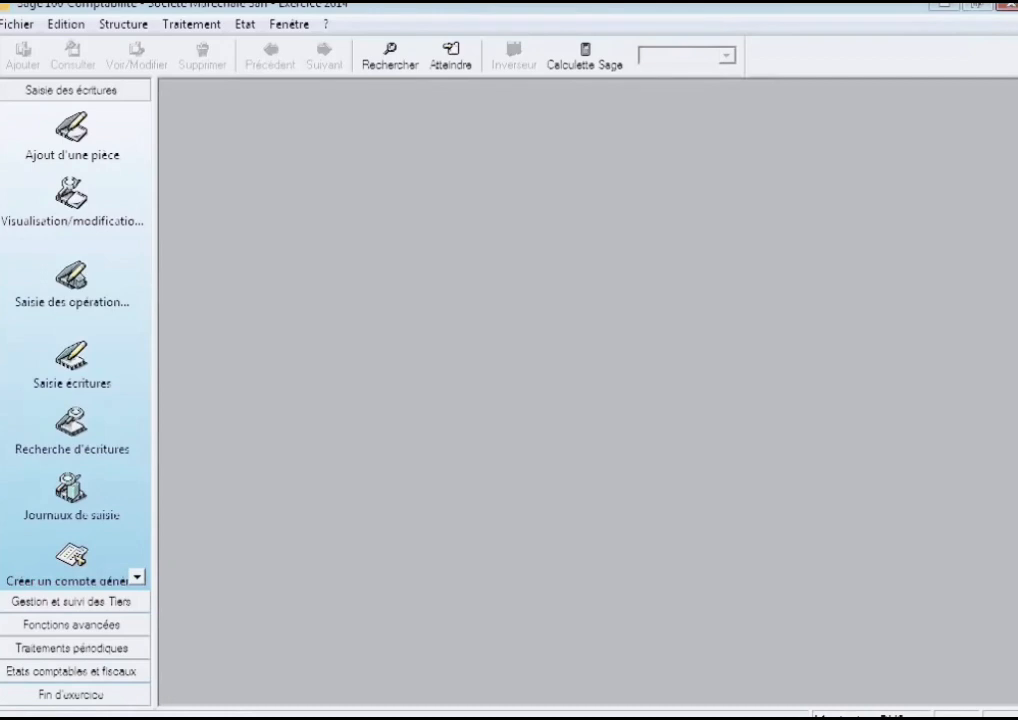
# Switch to the plan-comptable-marocain-excel workbook in Excel and examine its Compte and Intitulé columns
pyautogui.hotkey('alt', 'Tab')
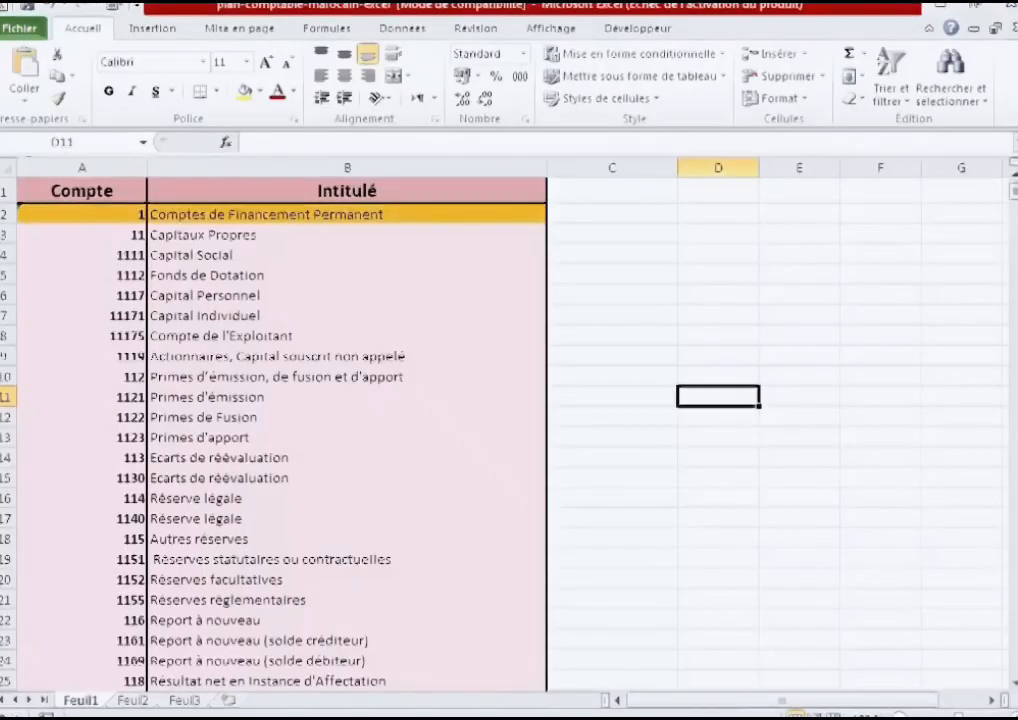
pyautogui.click(932, 395)
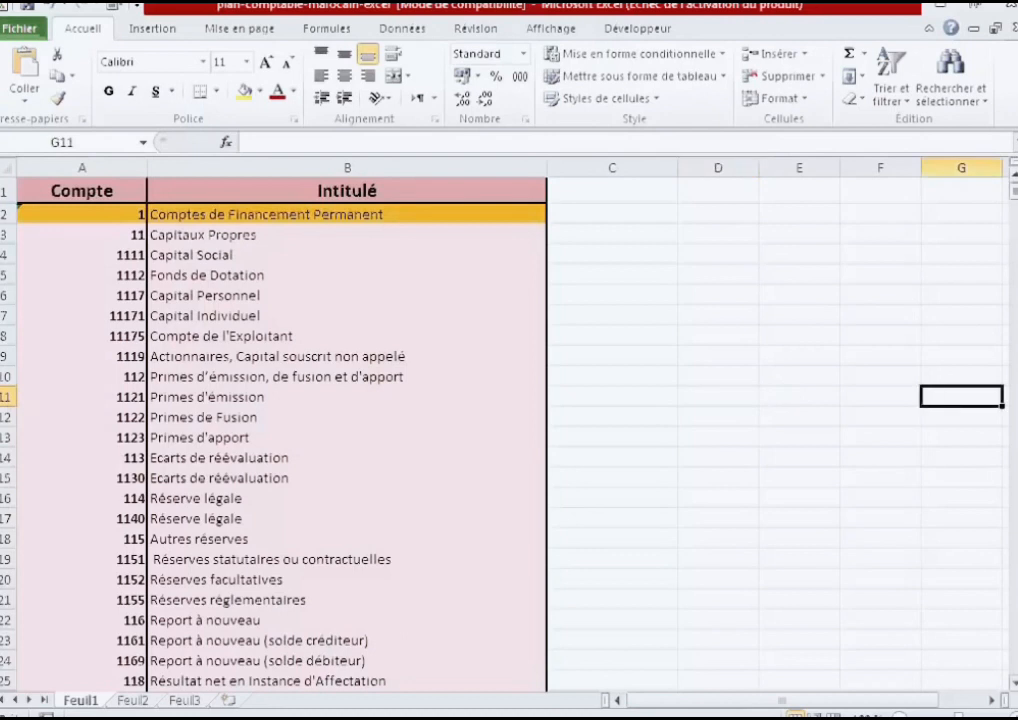
pyautogui.moveTo(1013, 186)
pyautogui.mouseDown()
pyautogui.moveTo(1013, 203)
pyautogui.moveTo(1013, 180)
pyautogui.mouseUp()
pyautogui.click(113, 161)
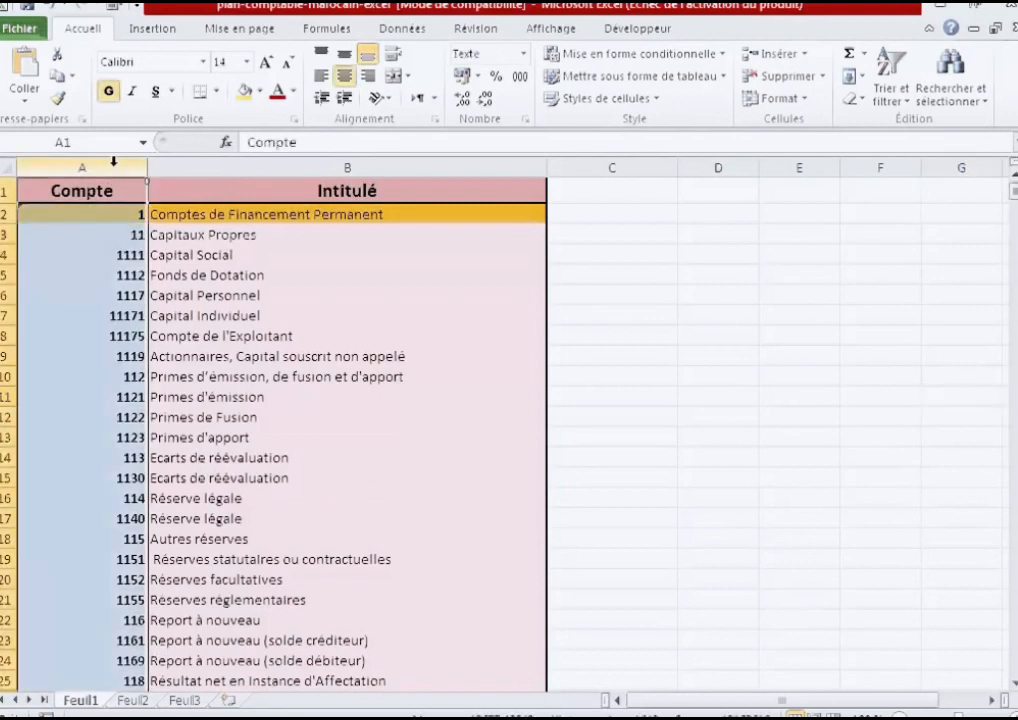
pyautogui.moveTo(113, 161); pyautogui.dragTo(310, 167)
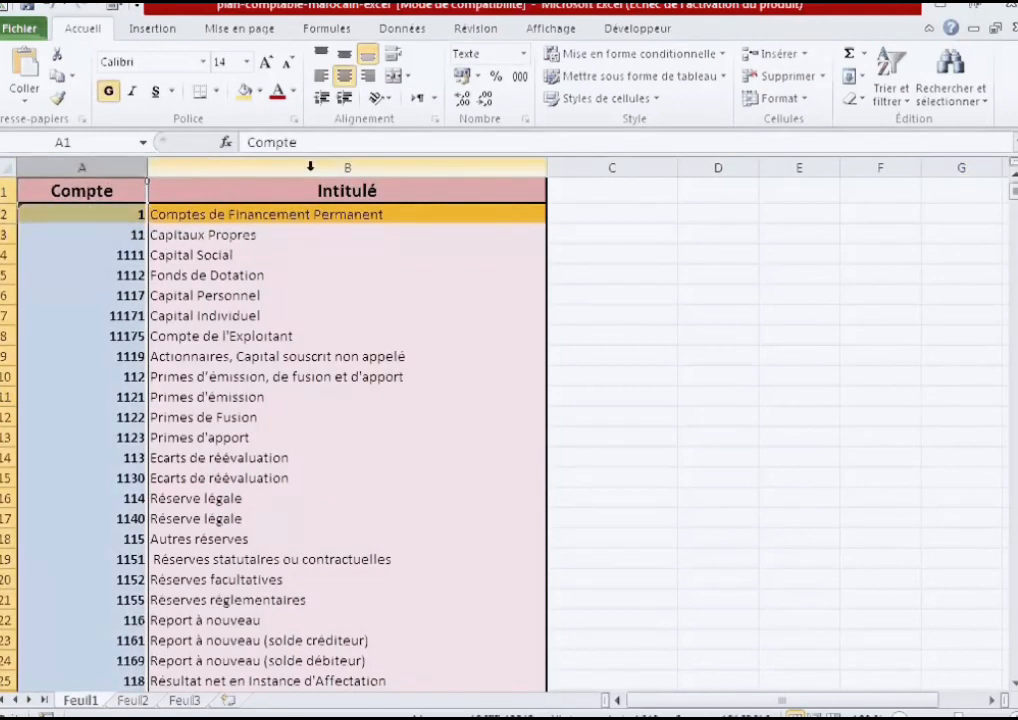
pyautogui.click(310, 167)
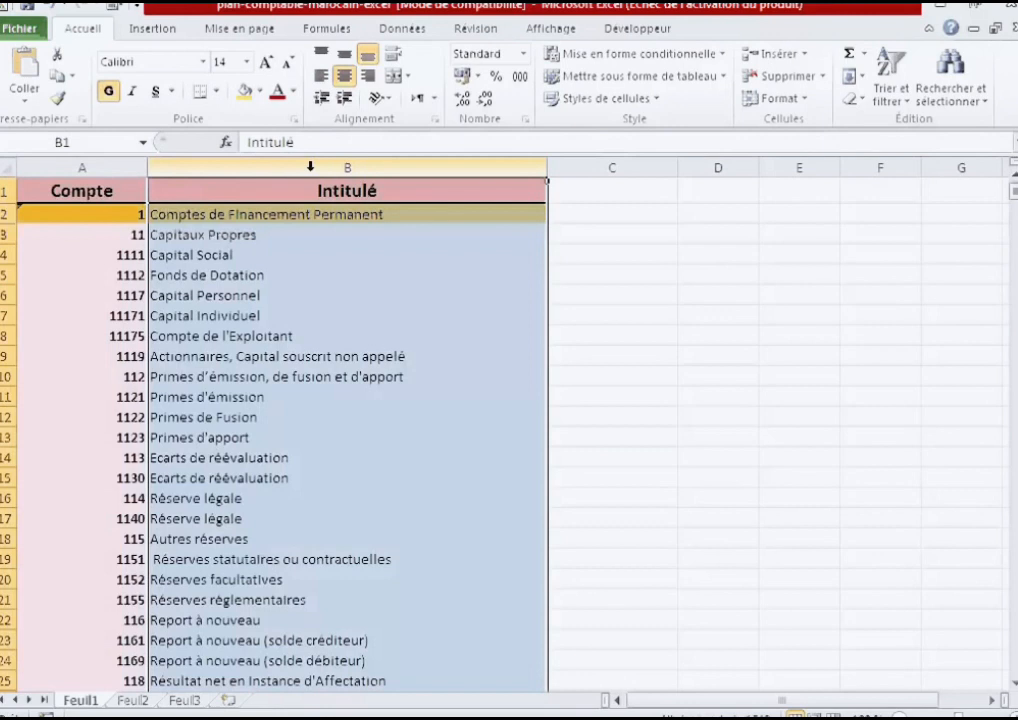
pyautogui.click(688, 396)
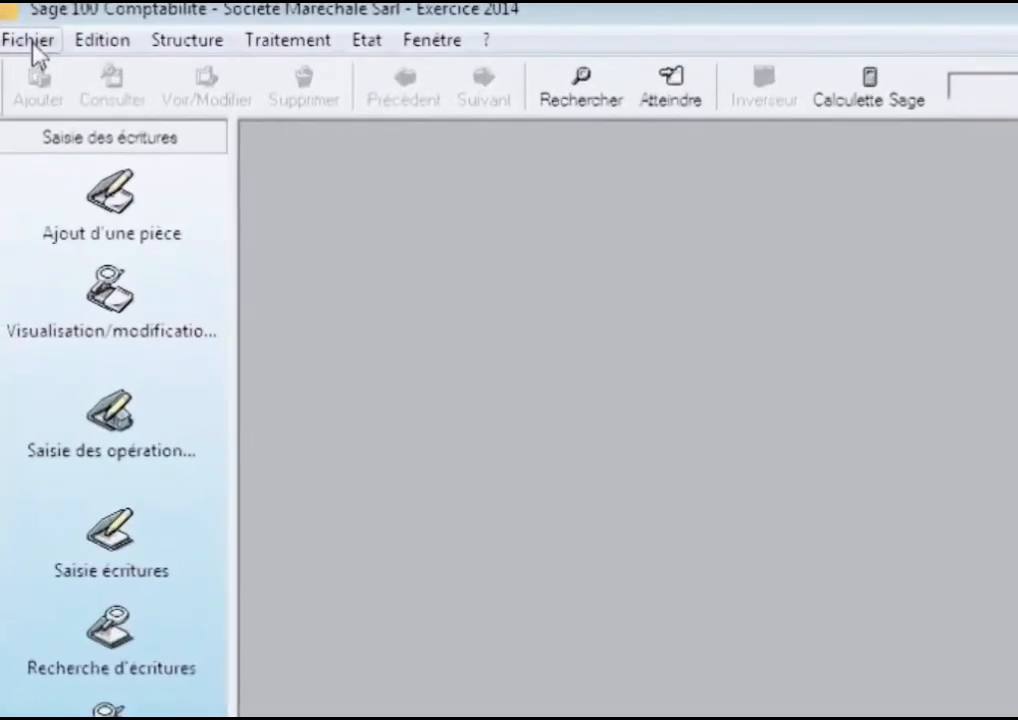
# In Sage 100 Comptabilité, open the file dialog for parametrable import/export formats
pyautogui.click(28, 40)
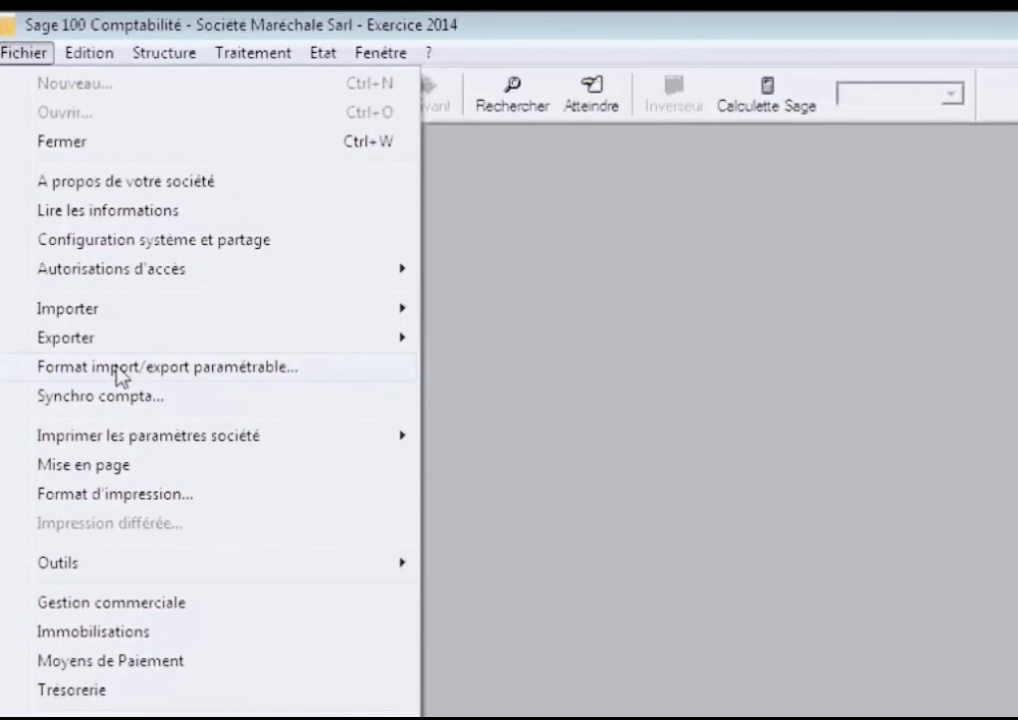
pyautogui.click(120, 372)
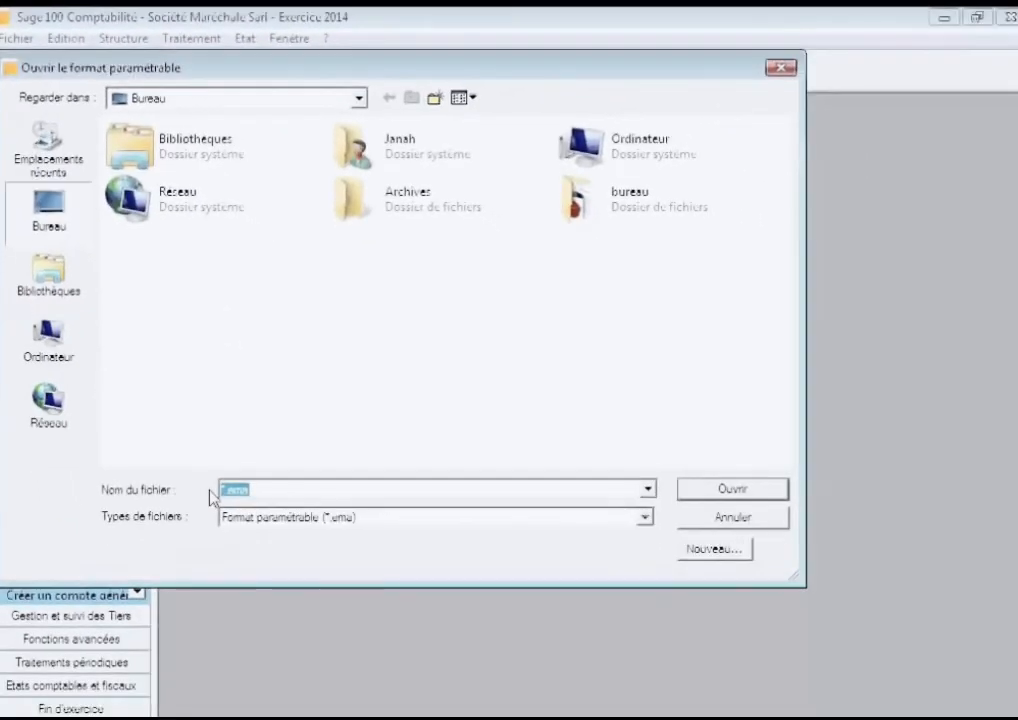
pyautogui.click(222, 488)
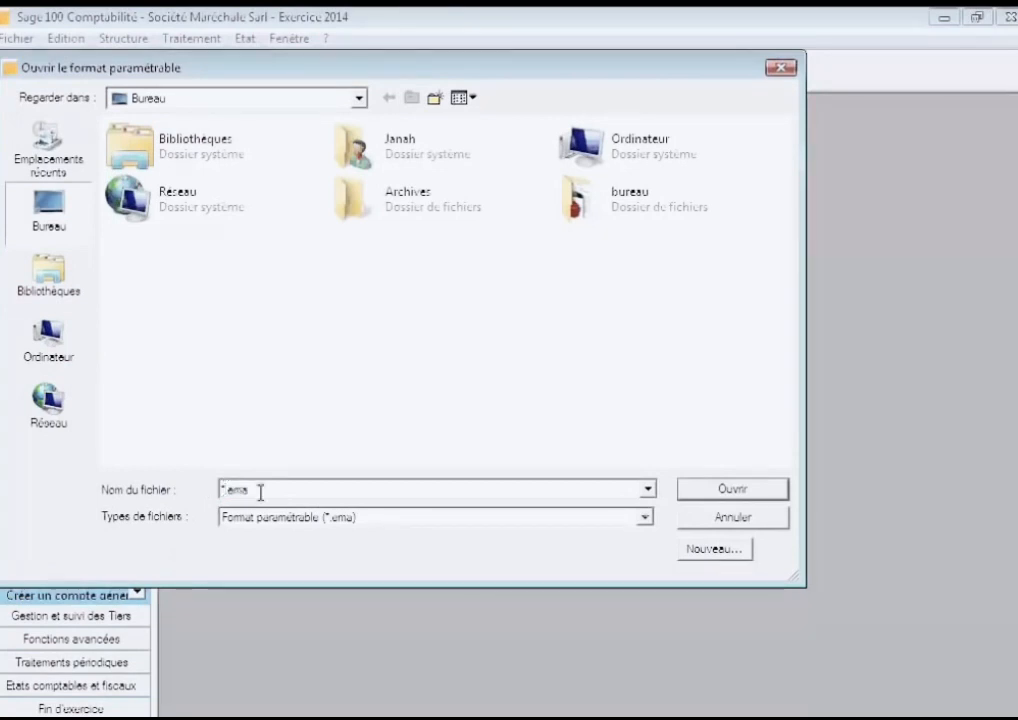
pyautogui.press('Delete')
pyautogui.press('Delete')
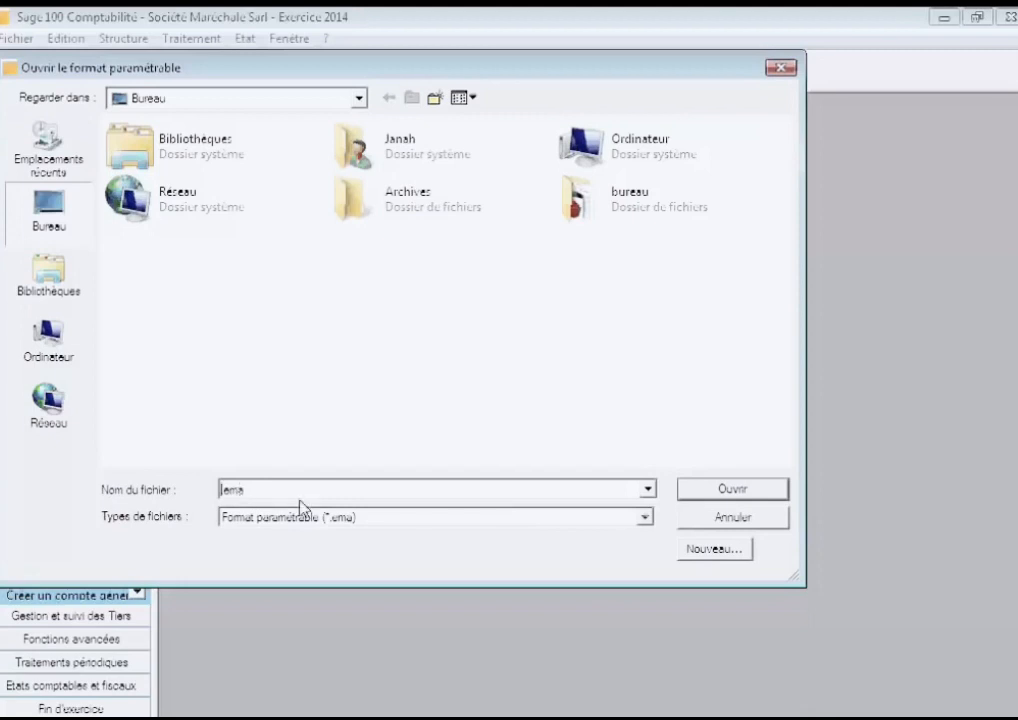
pyautogui.write('Plan comptable')
pyautogui.moveTo(295, 490); pyautogui.dragTo(207, 488)
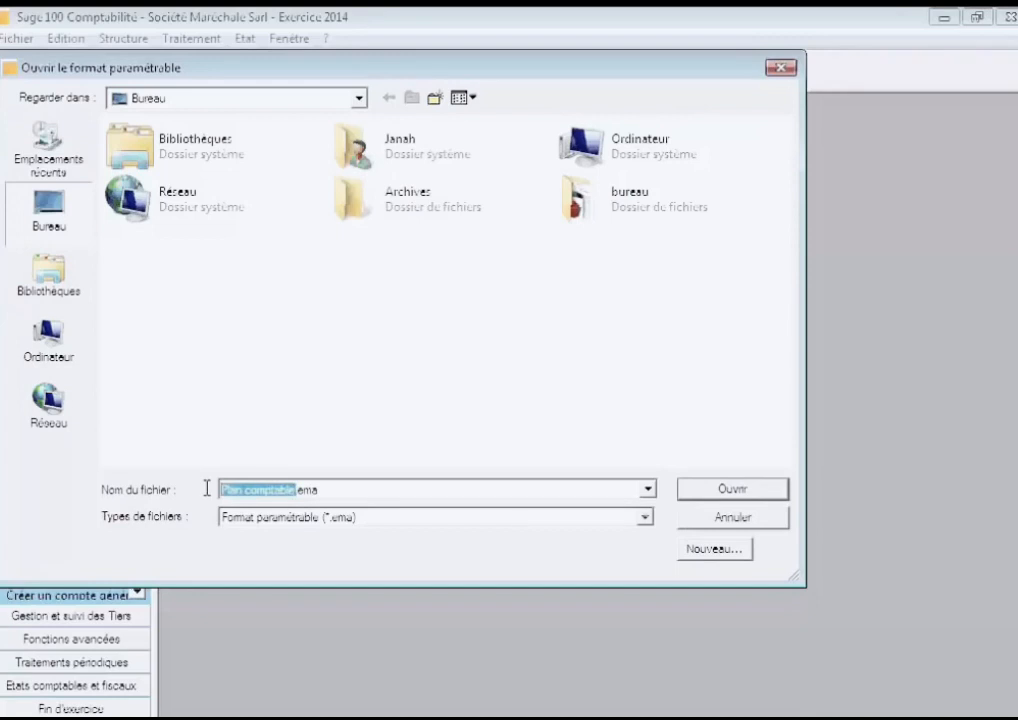
pyautogui.press('BackSpace')
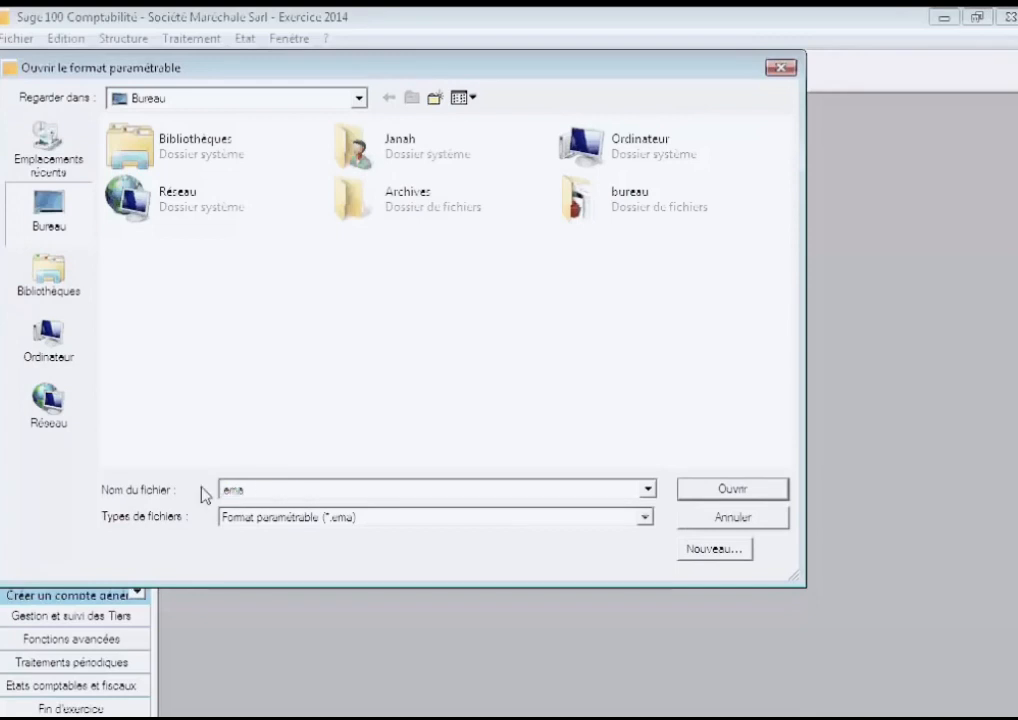
# Create a new parametrable format and save it on the Bureau as Plan comptable.ema
pyautogui.click(744, 554)
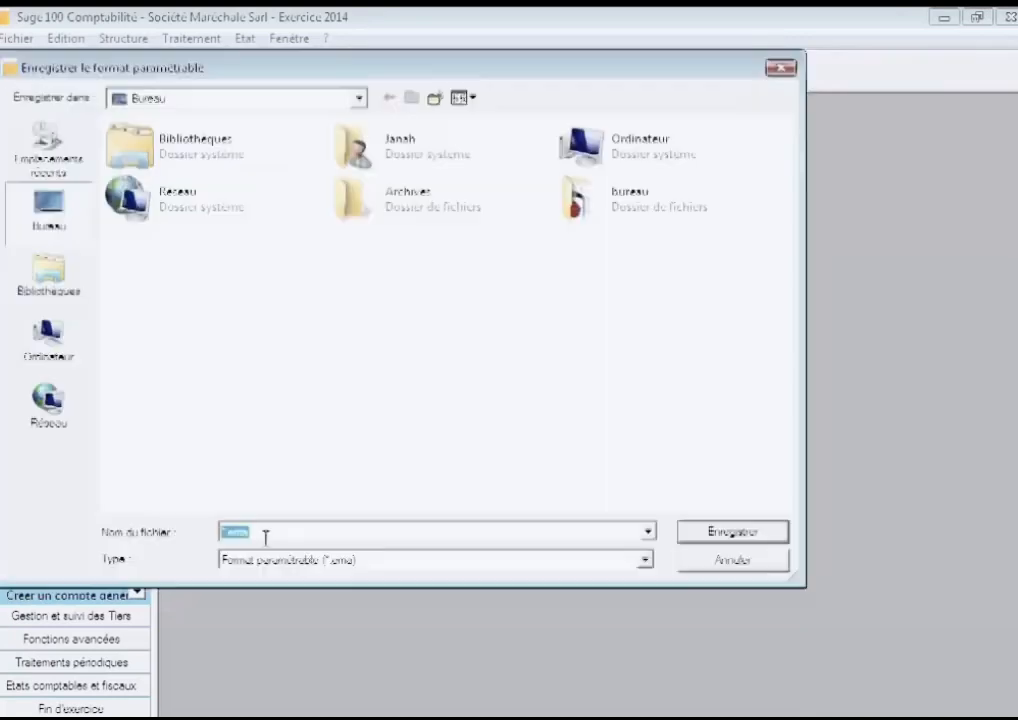
pyautogui.click(228, 533)
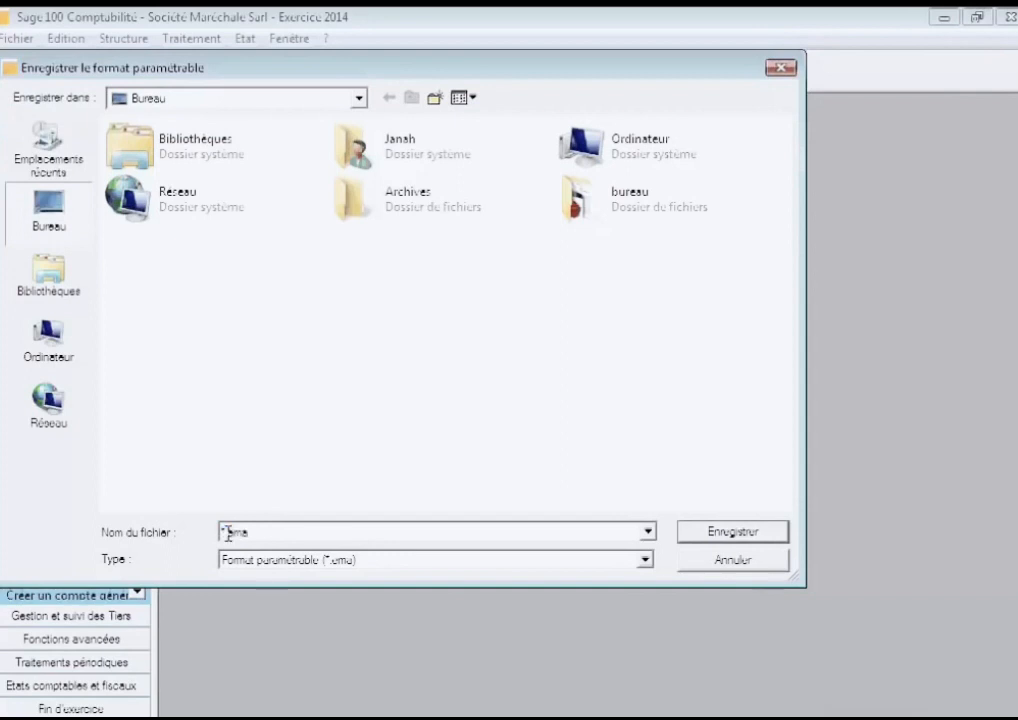
pyautogui.write('Plan comptable')
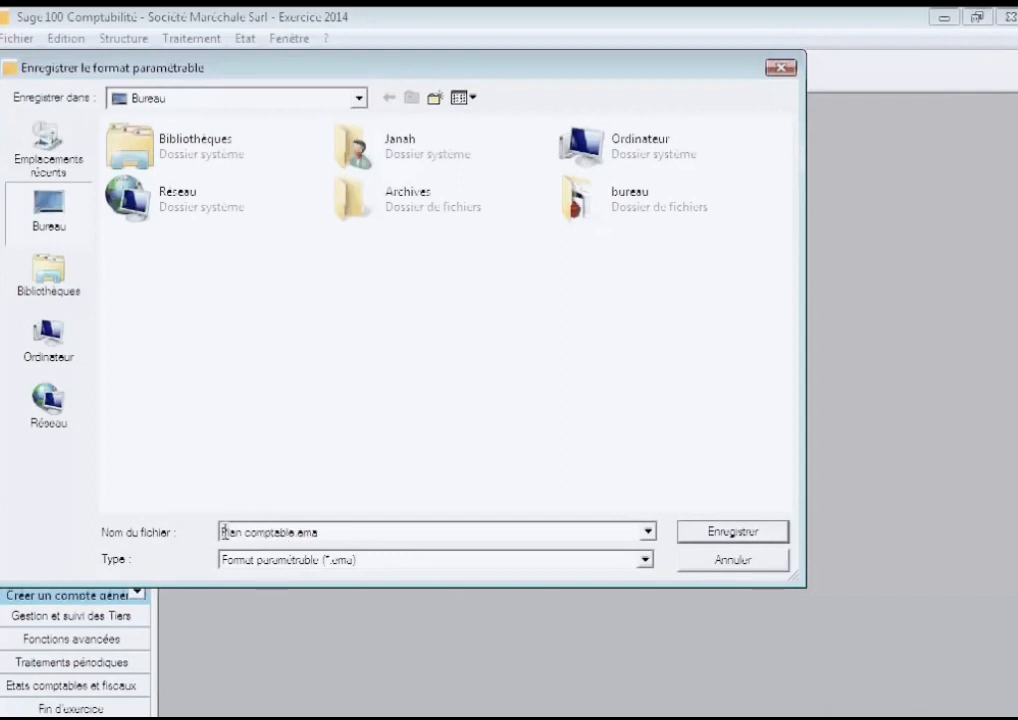
pyautogui.click(738, 535)
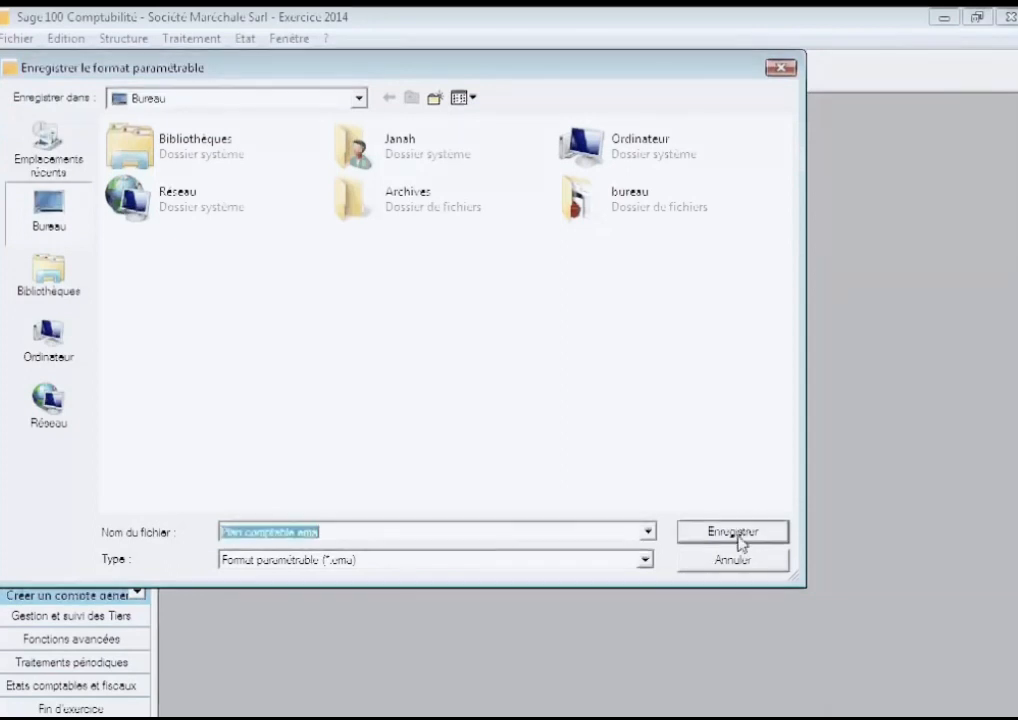
pyautogui.click(738, 535)
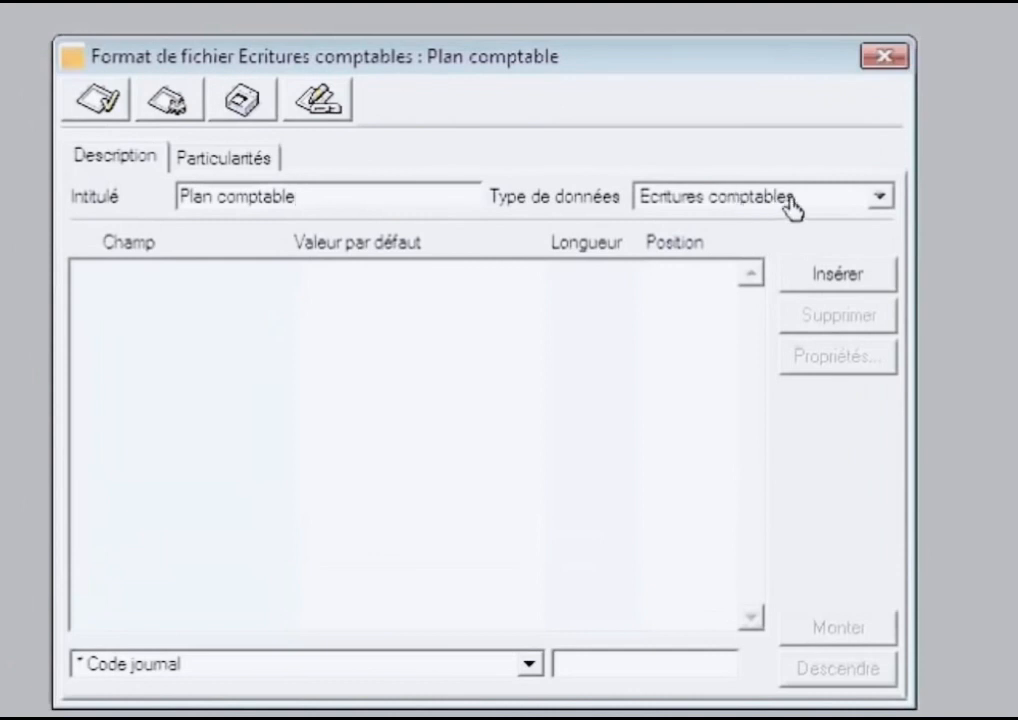
# Set the format's data type to Comptes généraux/analytiques and insert the Numéro compte field
pyautogui.click(884, 196)
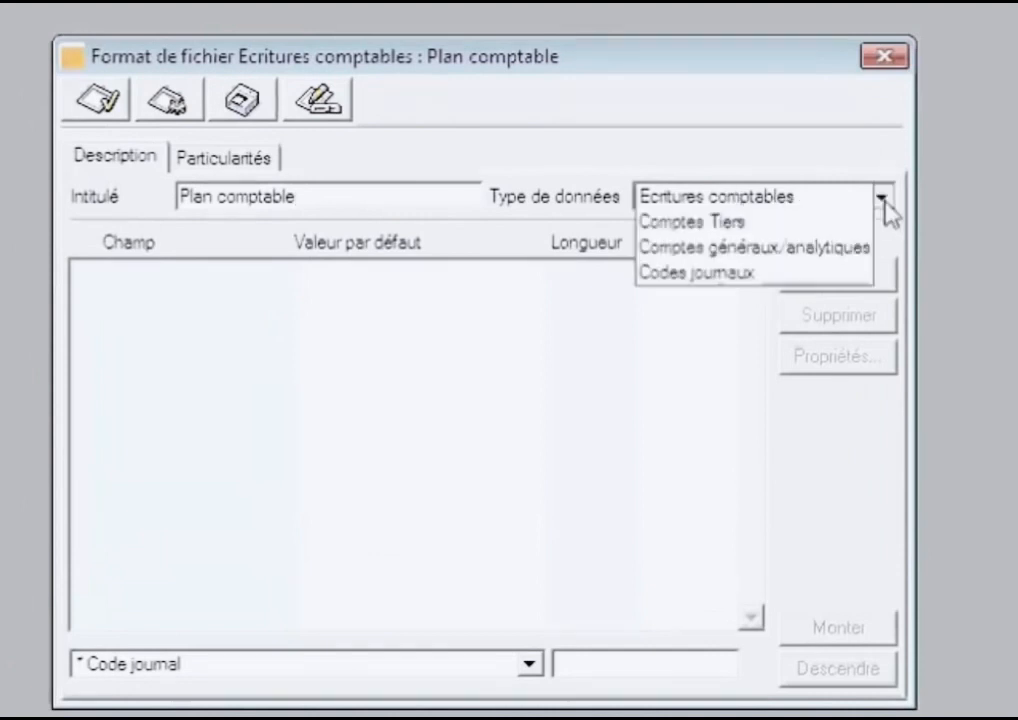
pyautogui.click(776, 258)
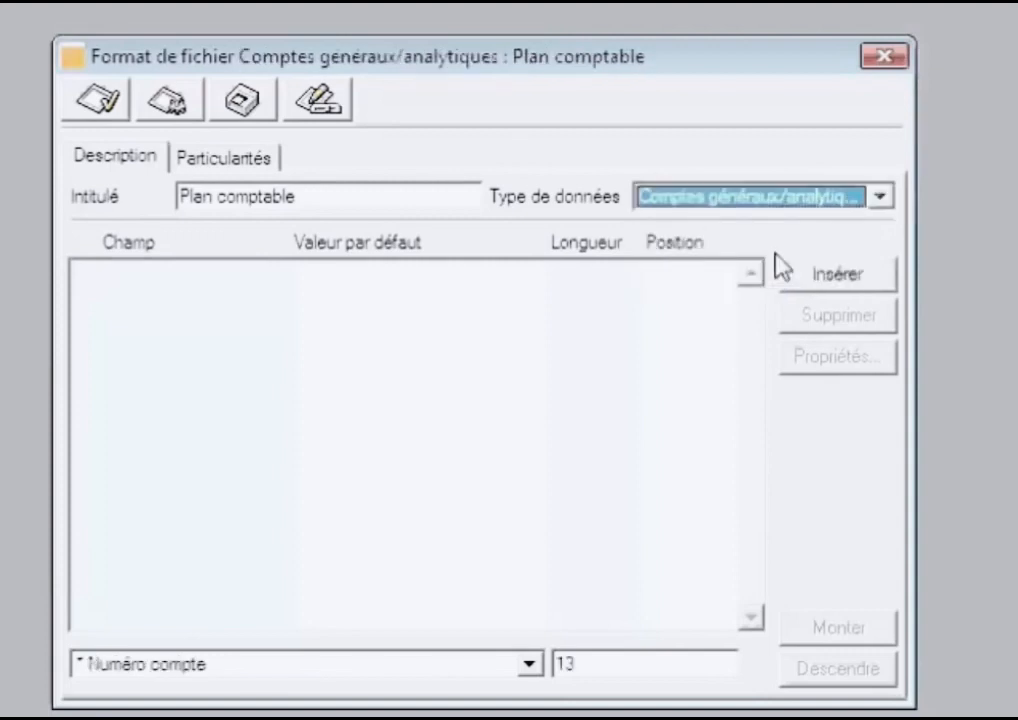
pyautogui.click(815, 280)
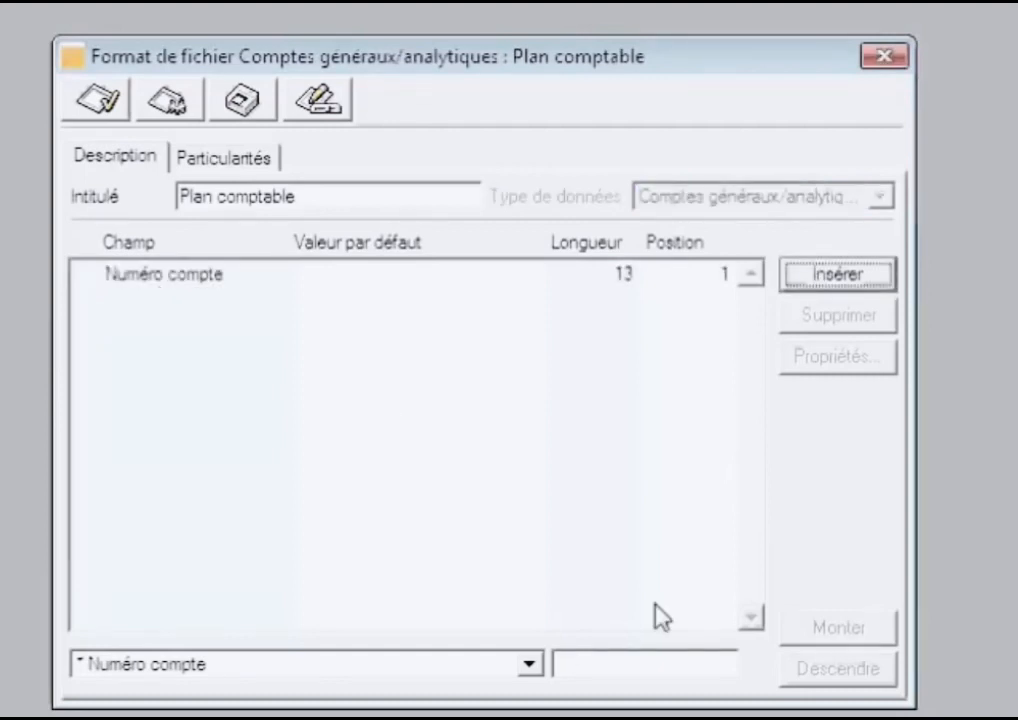
# Insert the Intitulé field after Numéro compte in the format's field list, keeping its default length
pyautogui.click(529, 665)
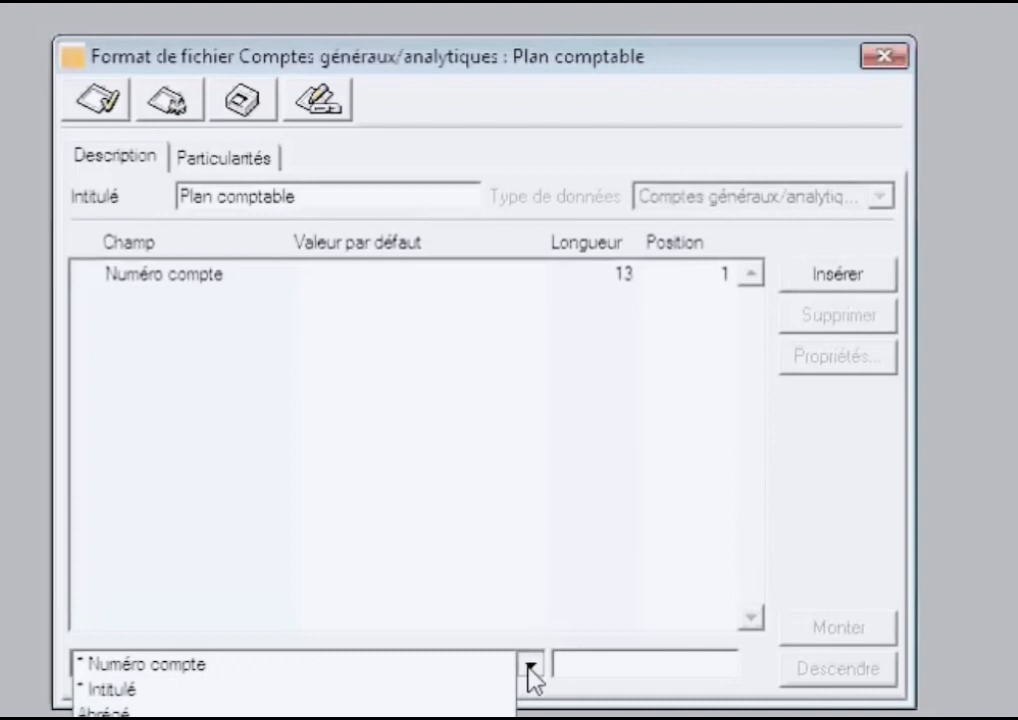
pyautogui.click(439, 689)
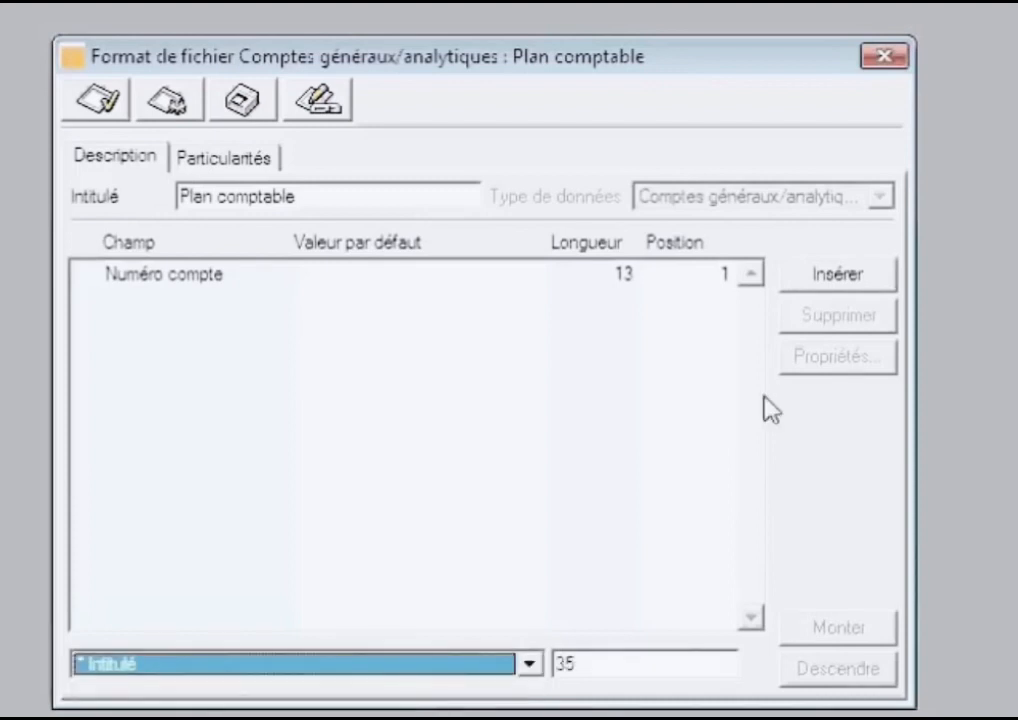
pyautogui.click(838, 273)
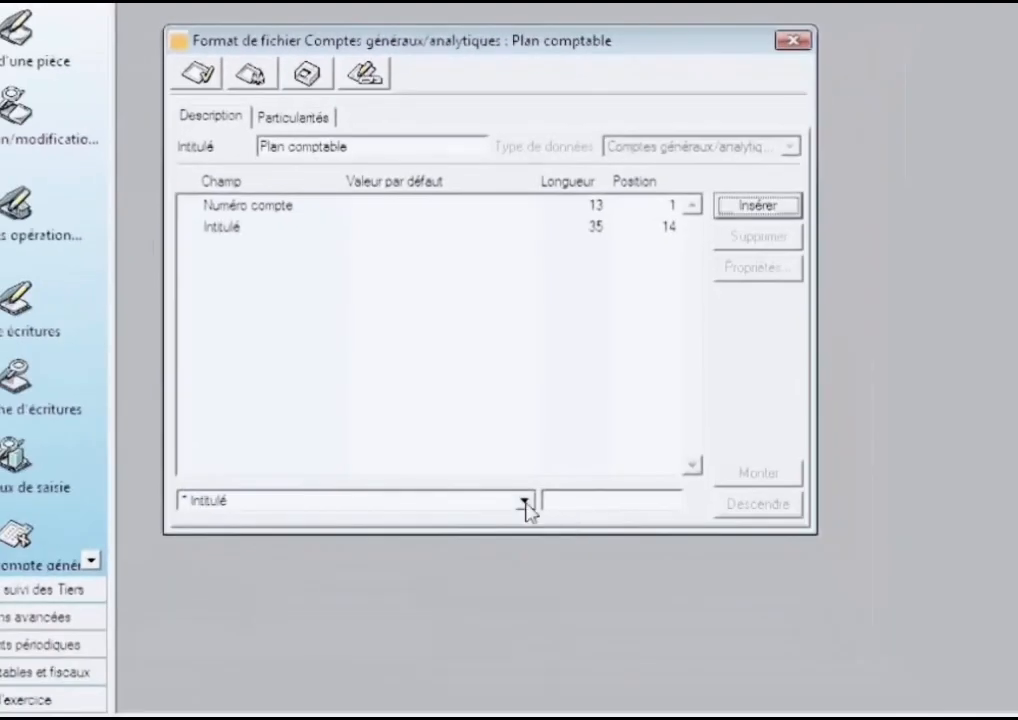
# Insert the Type de compte and Type fields after Intitulé in the format's field list, keeping their default lengths
pyautogui.click(525, 503)
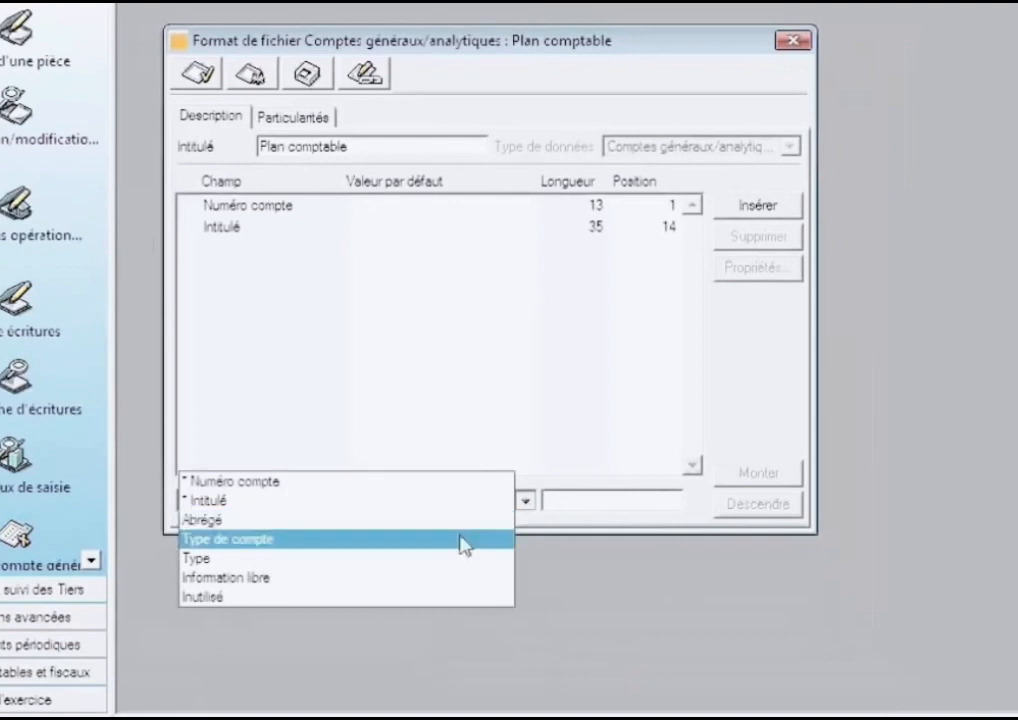
pyautogui.click(464, 540)
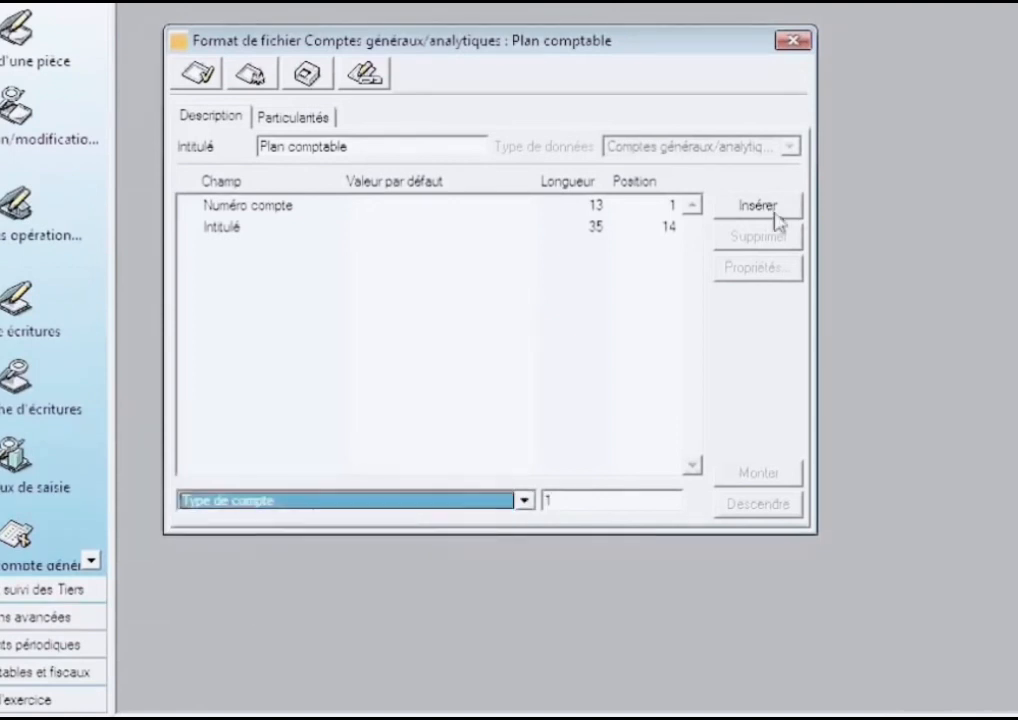
pyautogui.click(776, 218)
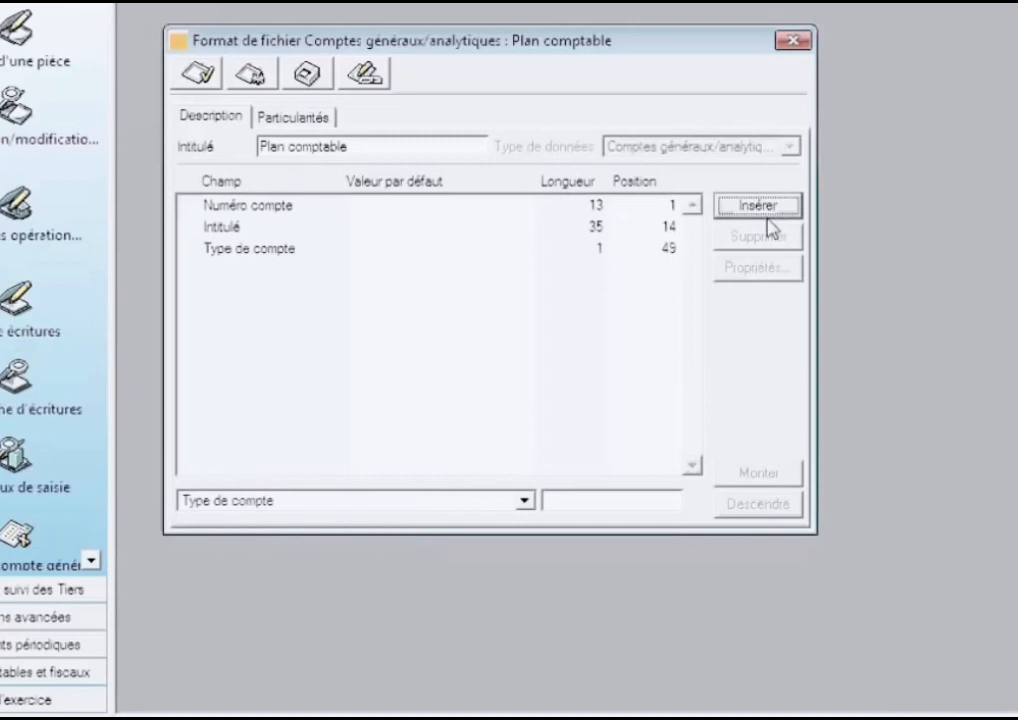
pyautogui.click(524, 500)
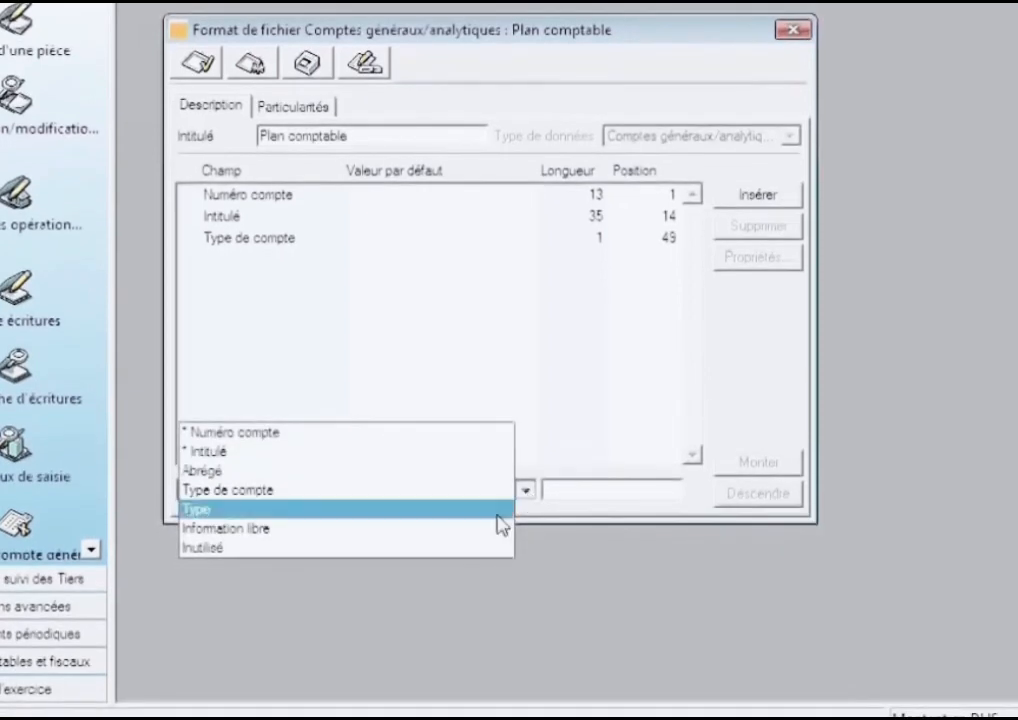
pyautogui.click(500, 526)
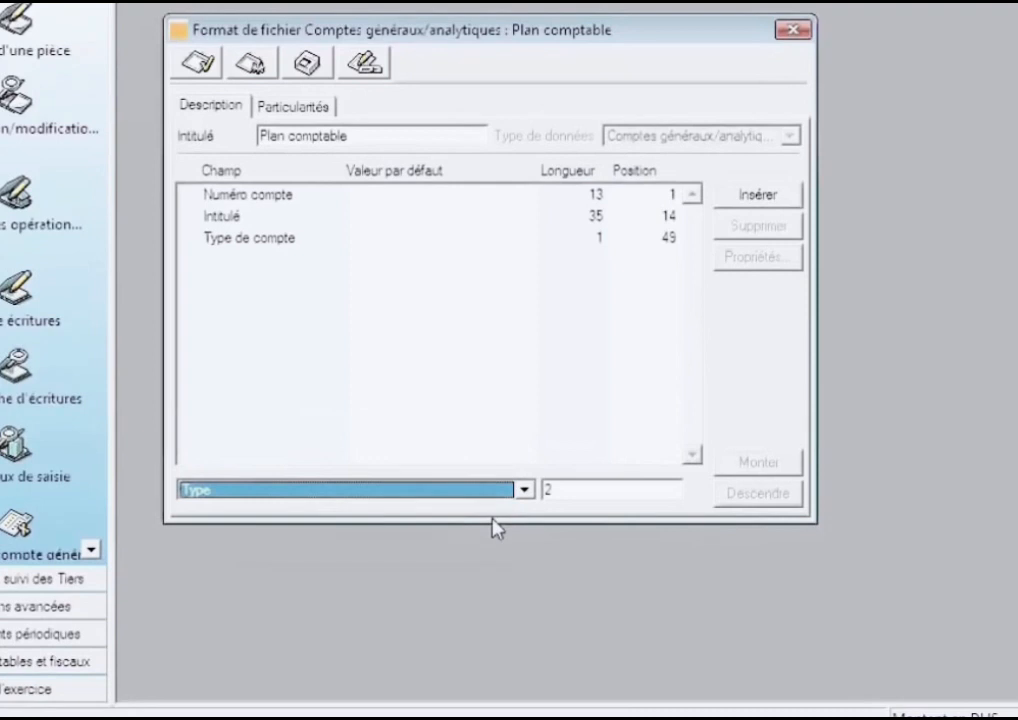
pyautogui.click(769, 201)
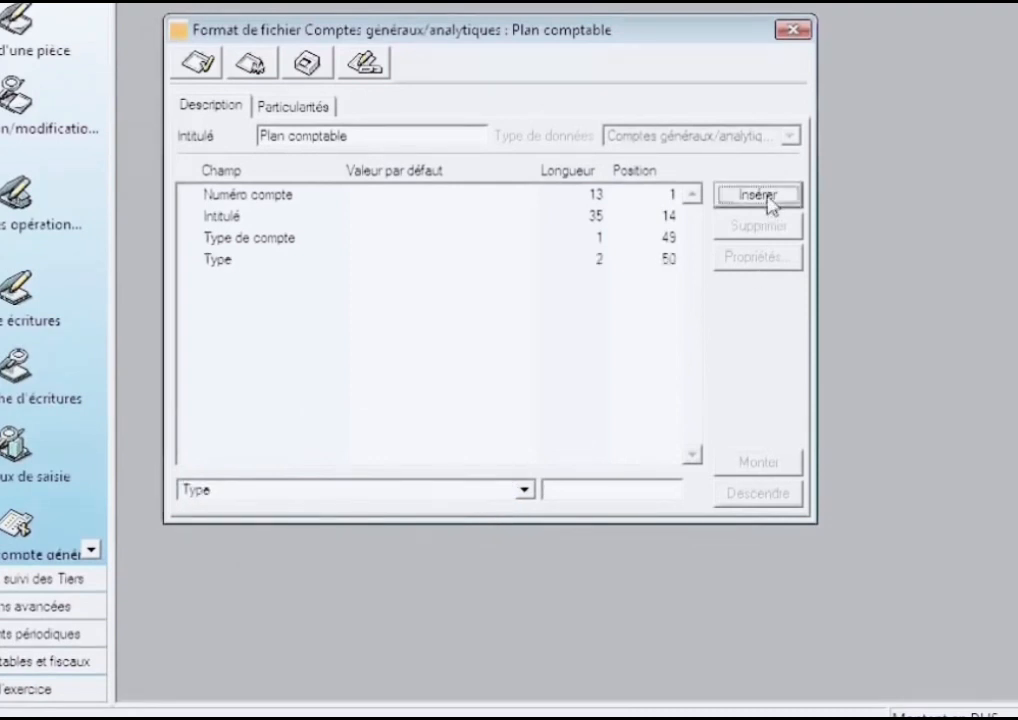
# Set the Type field's default value to GD, the correspondence code for Général type Détail
pyautogui.click(241, 262)
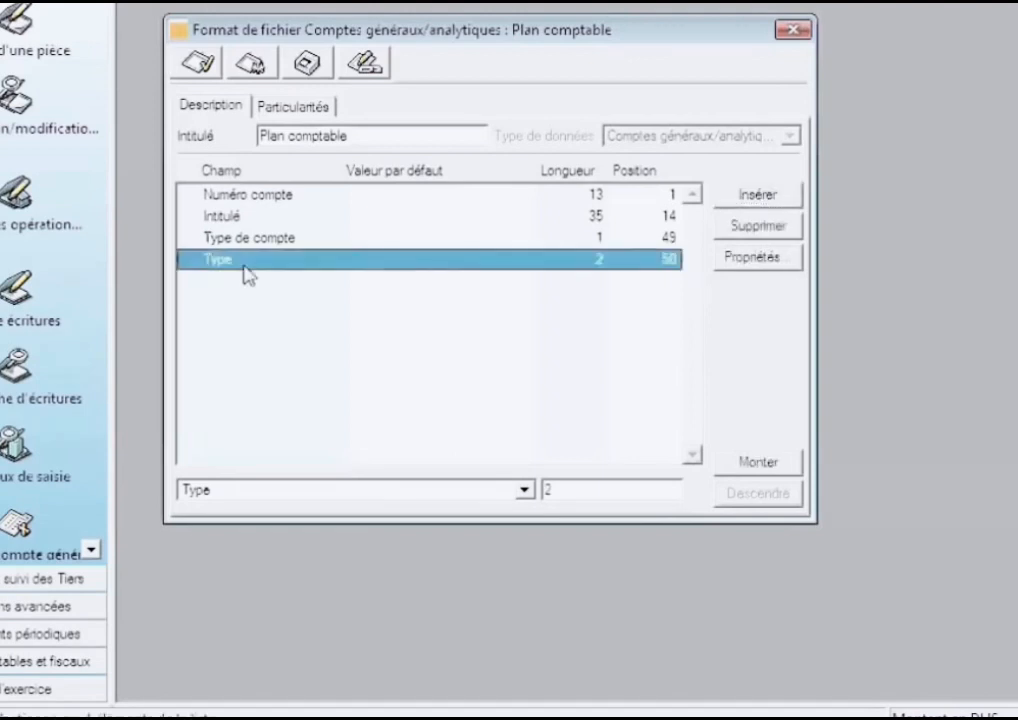
pyautogui.click(740, 262)
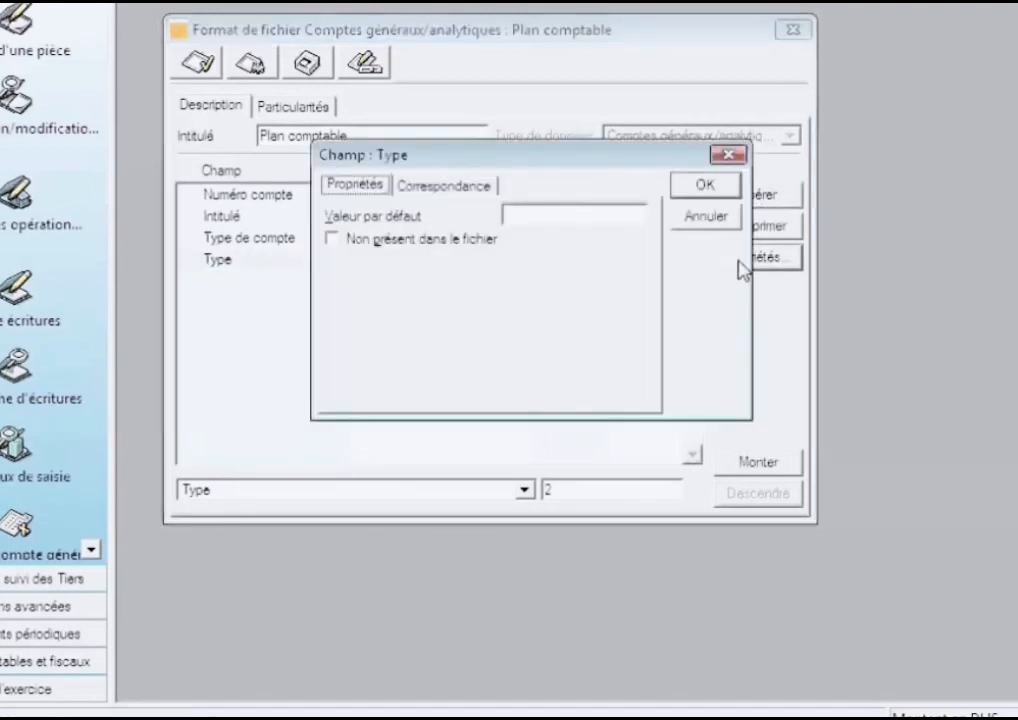
pyautogui.click(452, 192)
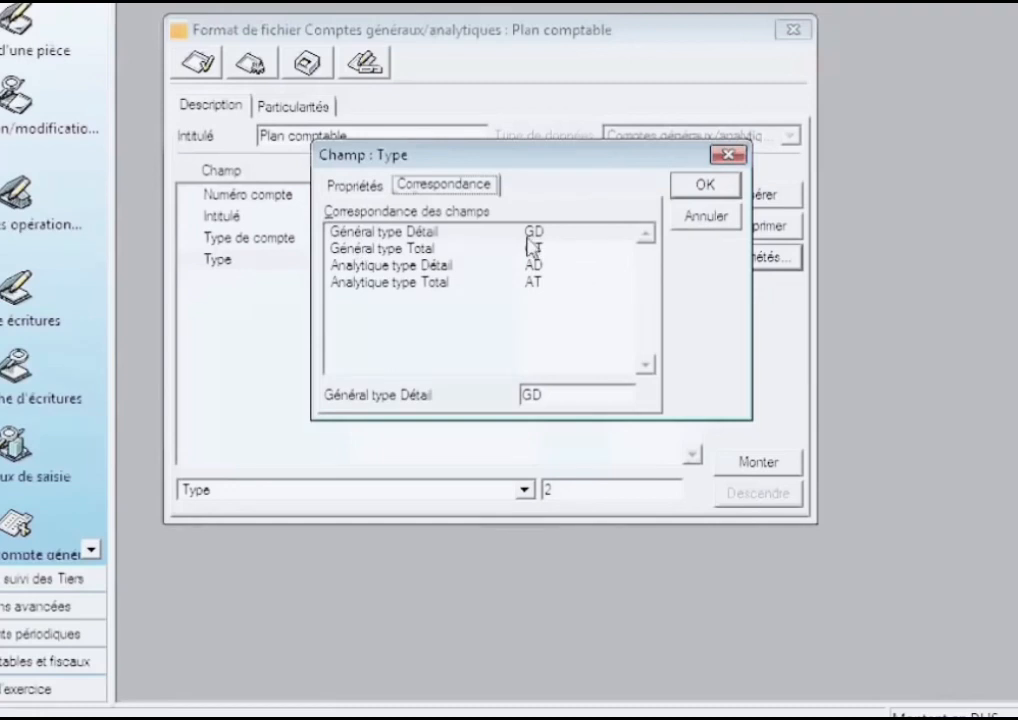
pyautogui.click(362, 189)
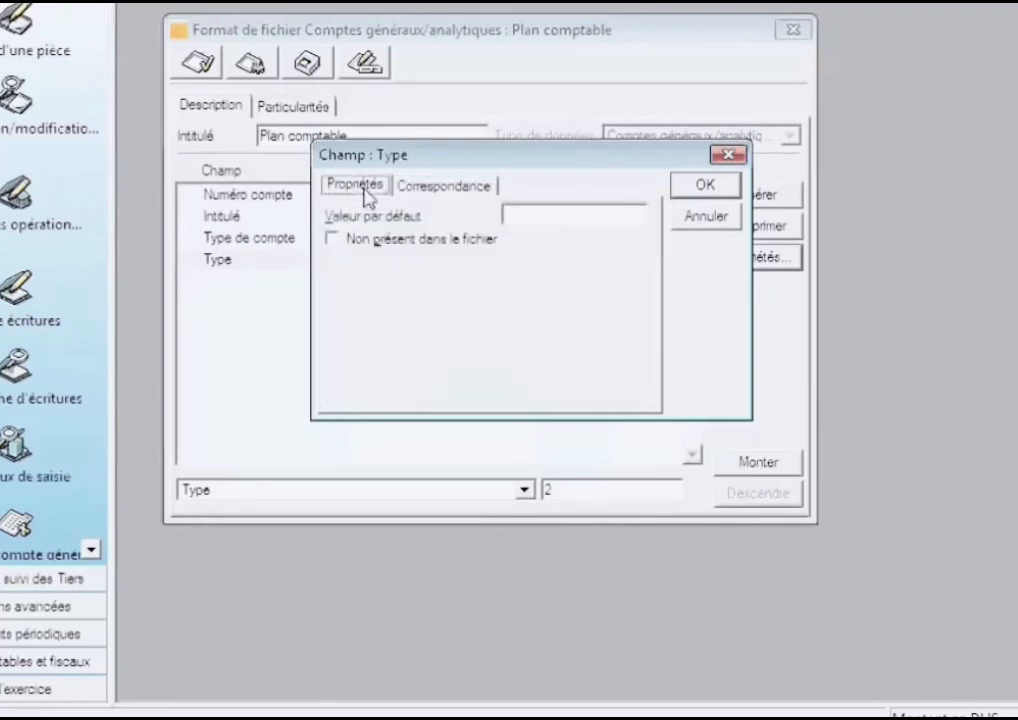
pyautogui.click(518, 216)
pyautogui.write('G')
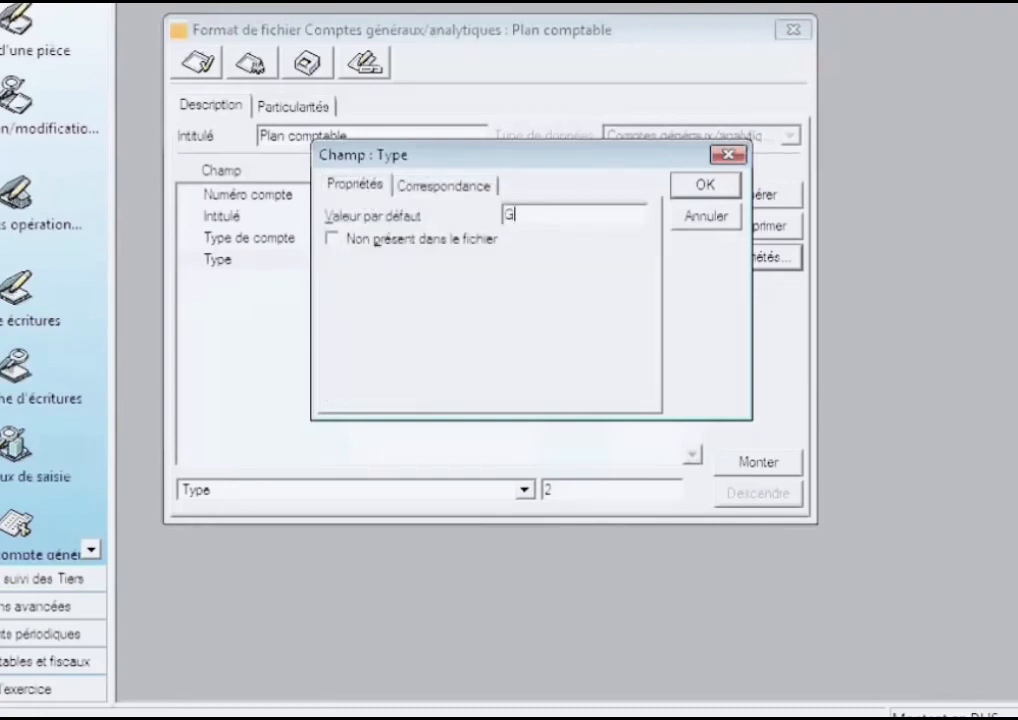
pyautogui.write('D')
pyautogui.click(706, 190)
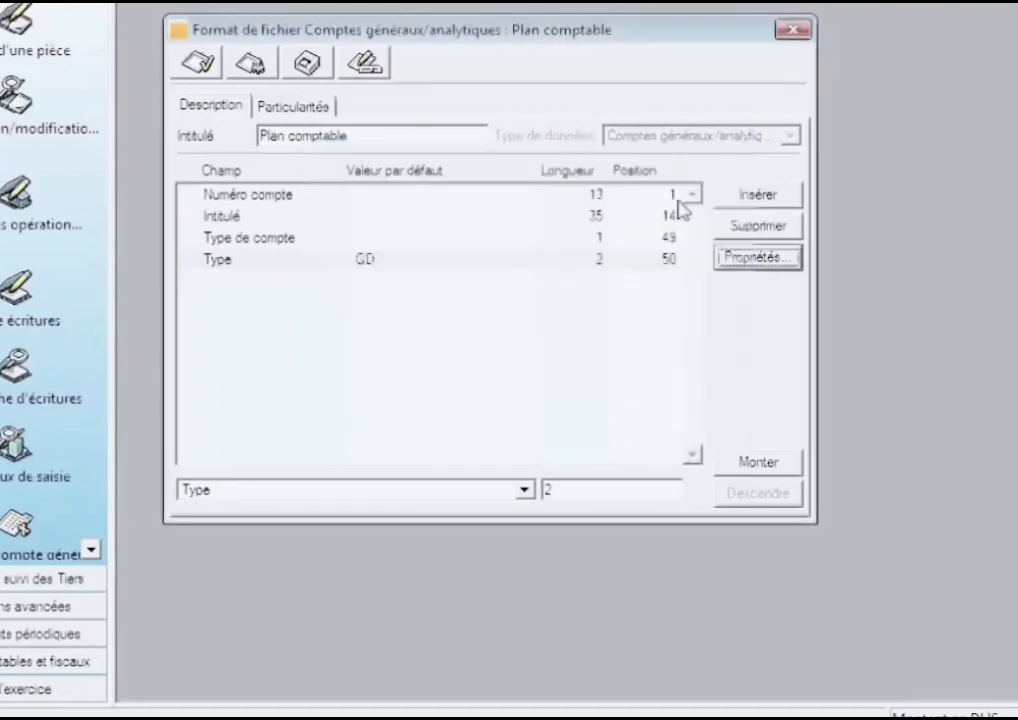
# Review the correspondence codes of the Type de compte field and close its properties without changes
pyautogui.click(303, 245)
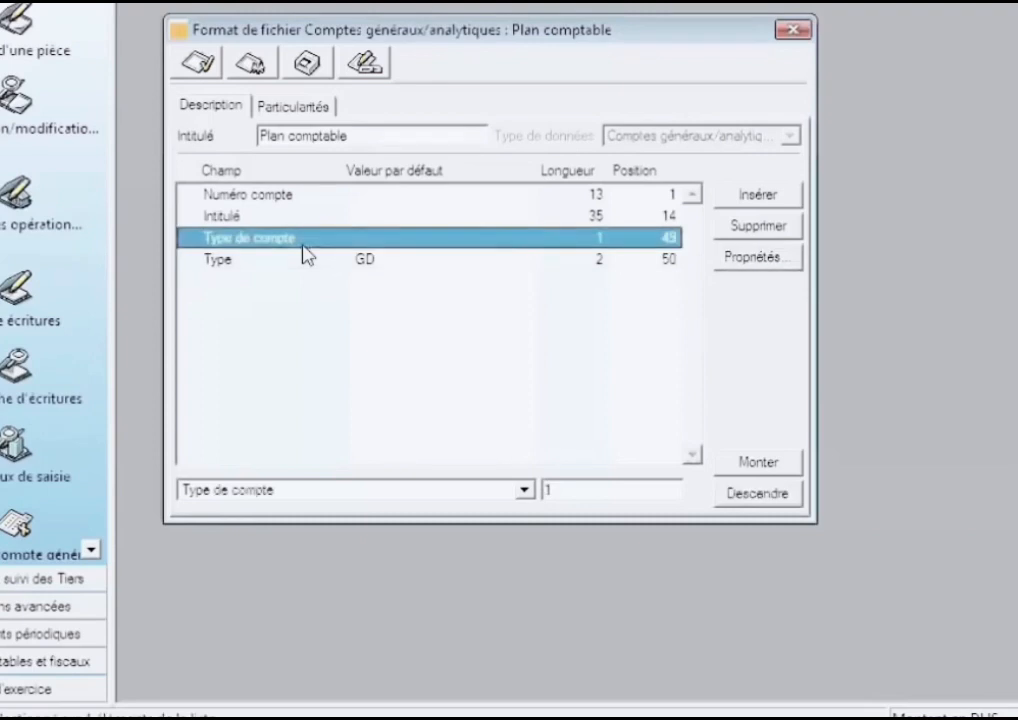
pyautogui.click(728, 262)
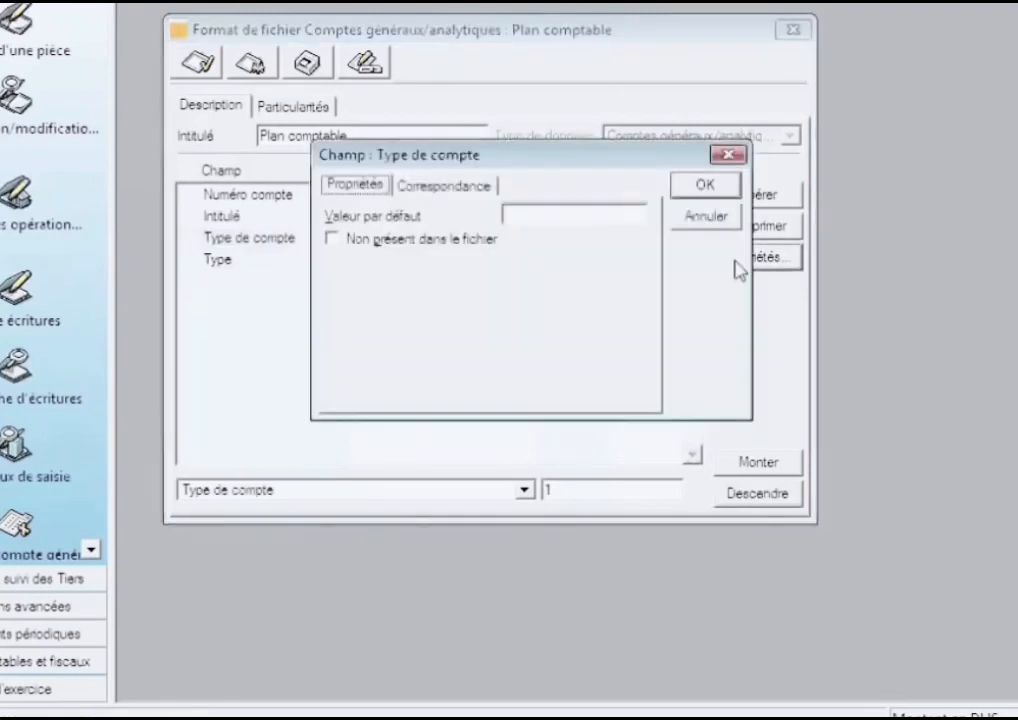
pyautogui.click(422, 196)
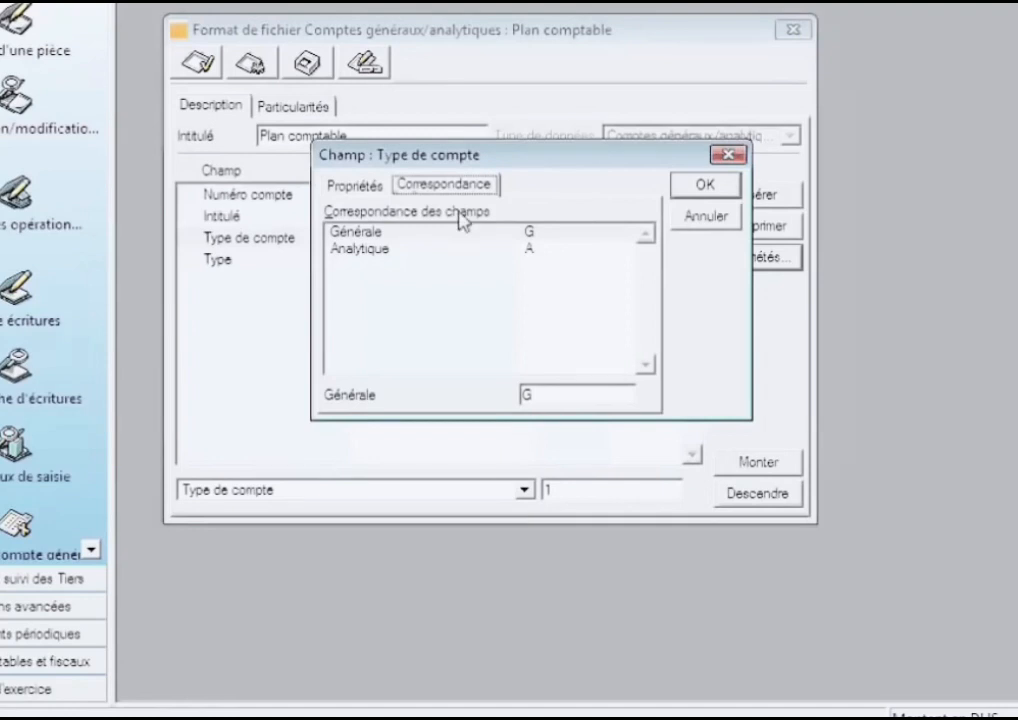
pyautogui.click(728, 157)
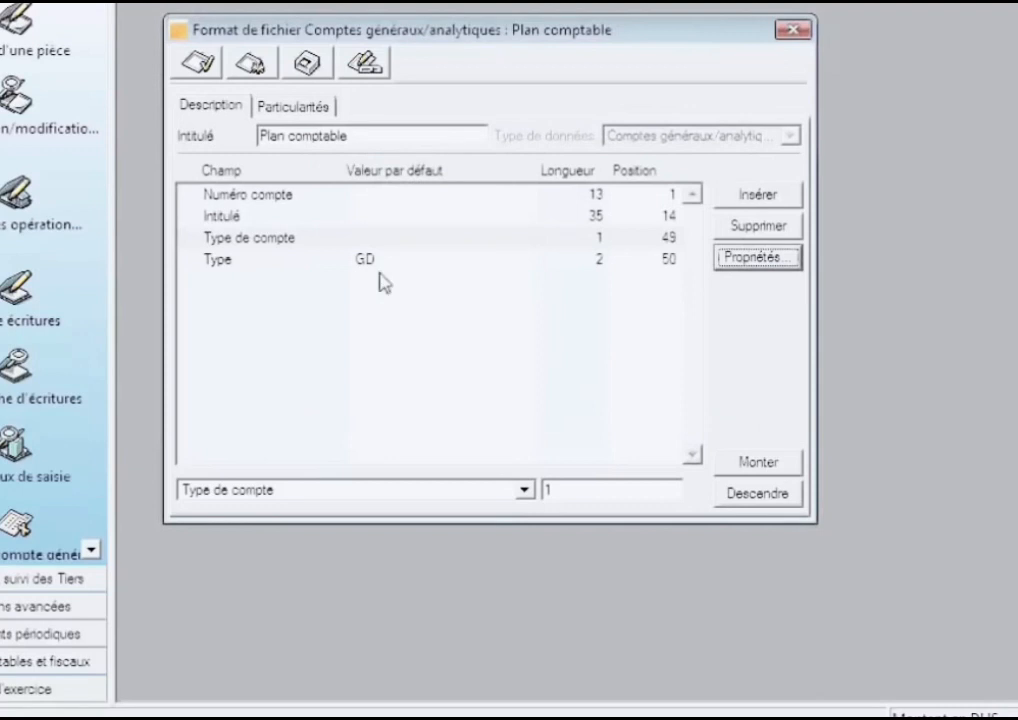
pyautogui.click(352, 222)
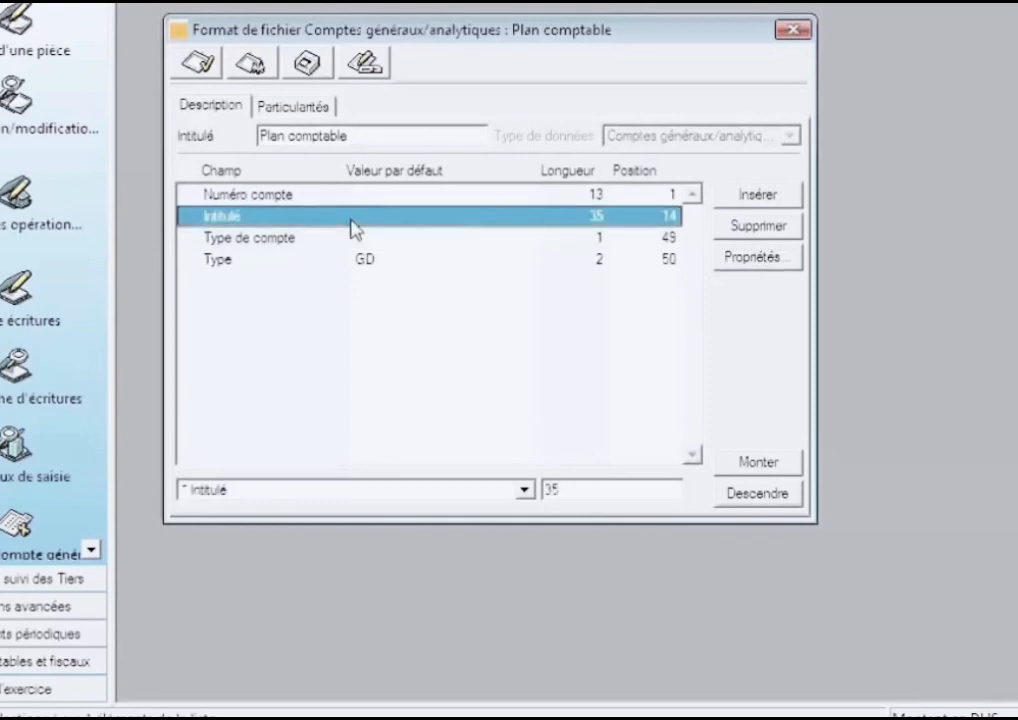
# Set the Plan comptable format's file type to Délimité, accepting the loss of field lengths and positions
pyautogui.click(291, 110)
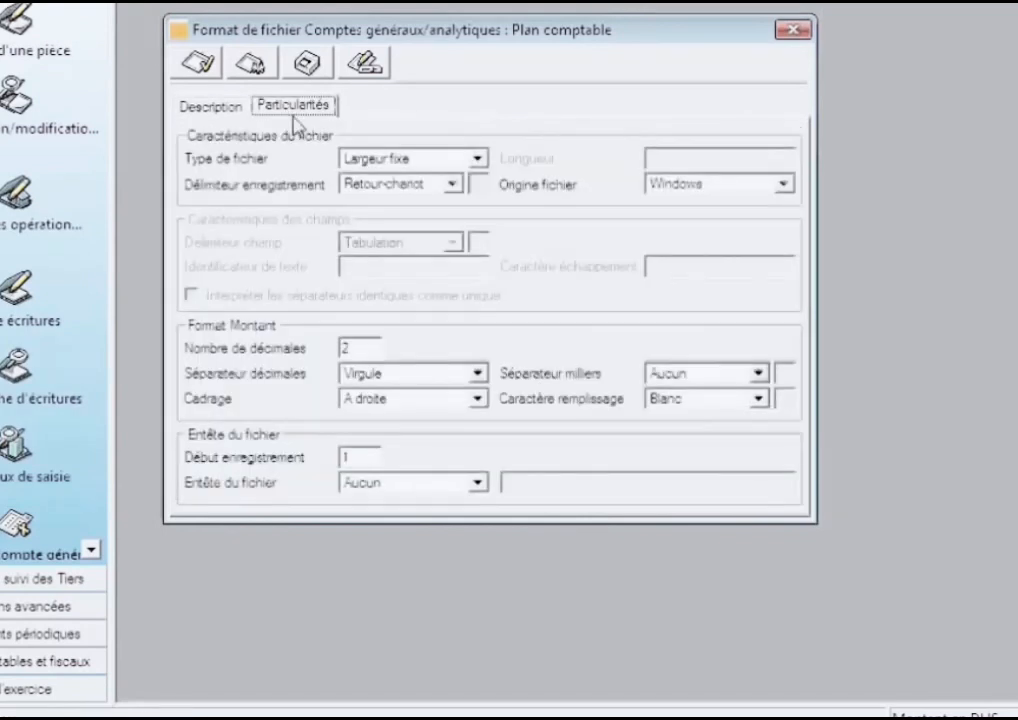
pyautogui.click(479, 159)
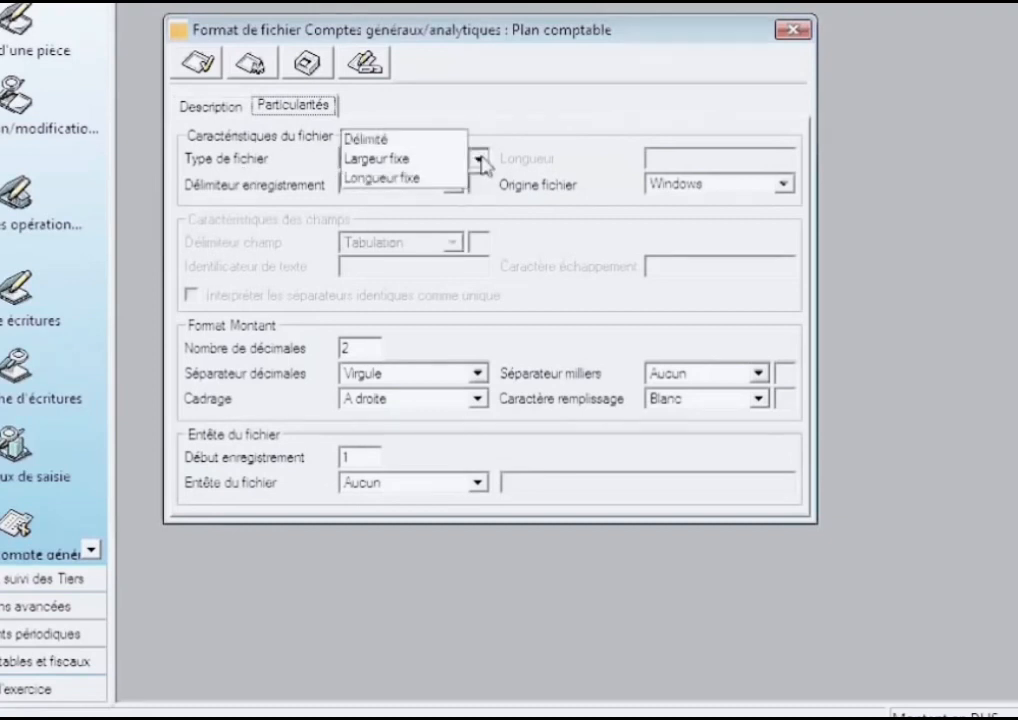
pyautogui.click(440, 142)
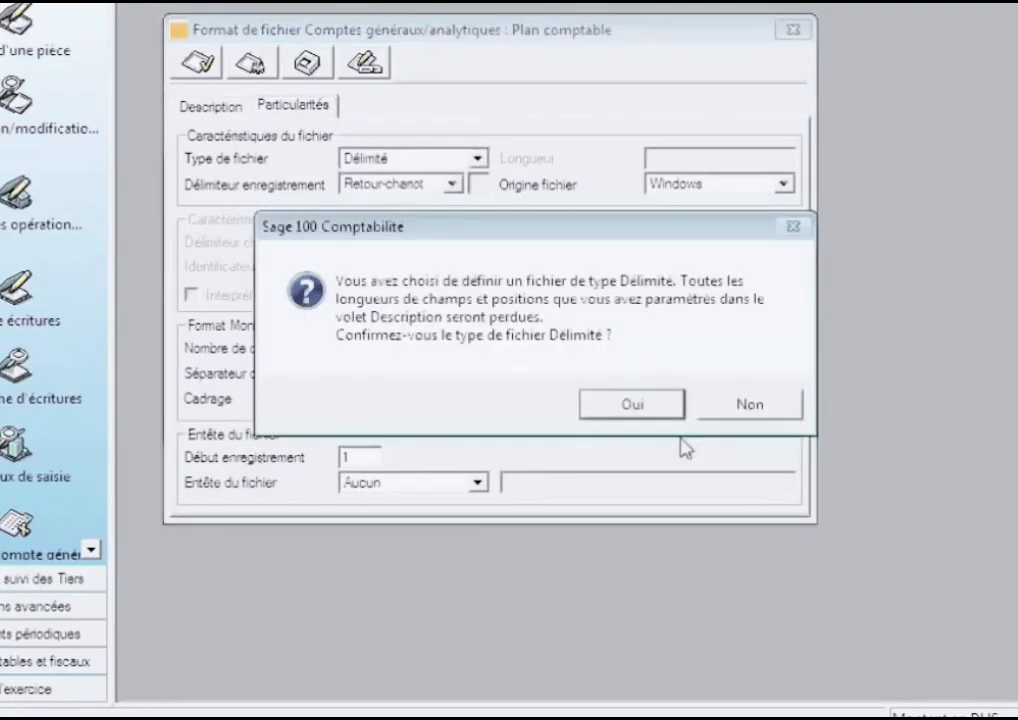
pyautogui.click(632, 405)
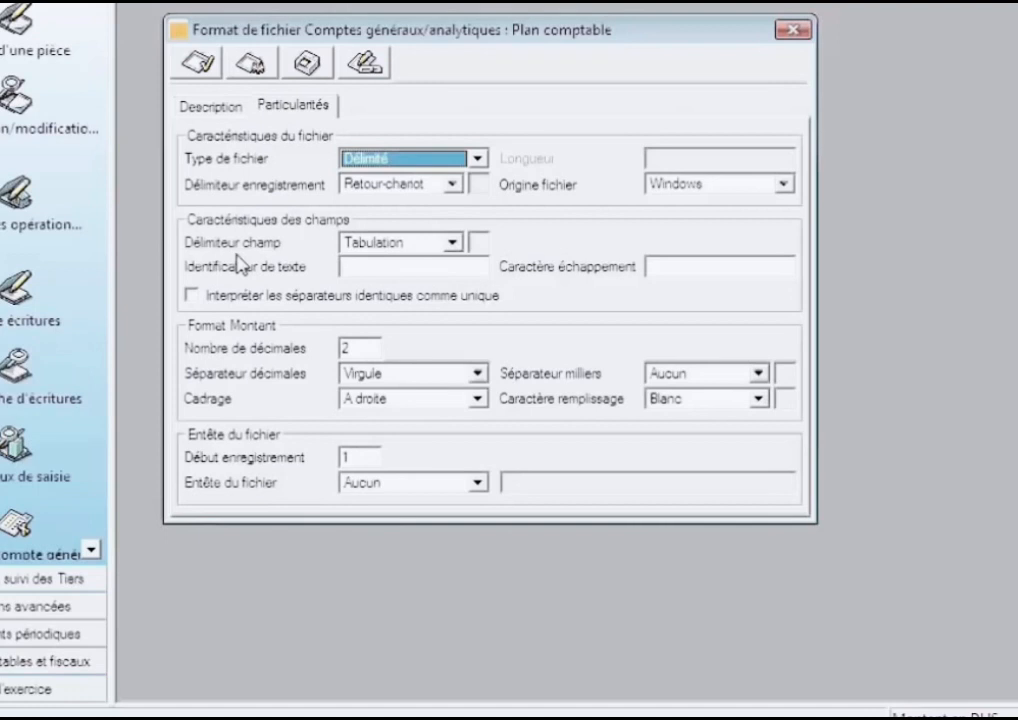
# Set the field delimiter to Point-virgule and close the Plan comptable format
pyautogui.click(453, 243)
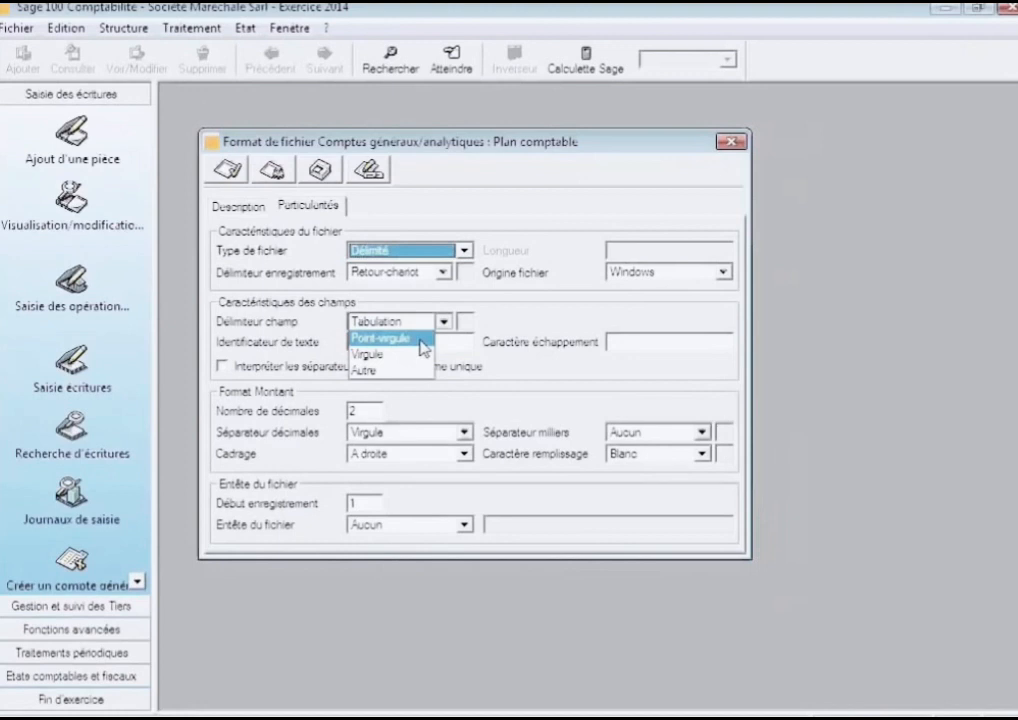
pyautogui.click(421, 341)
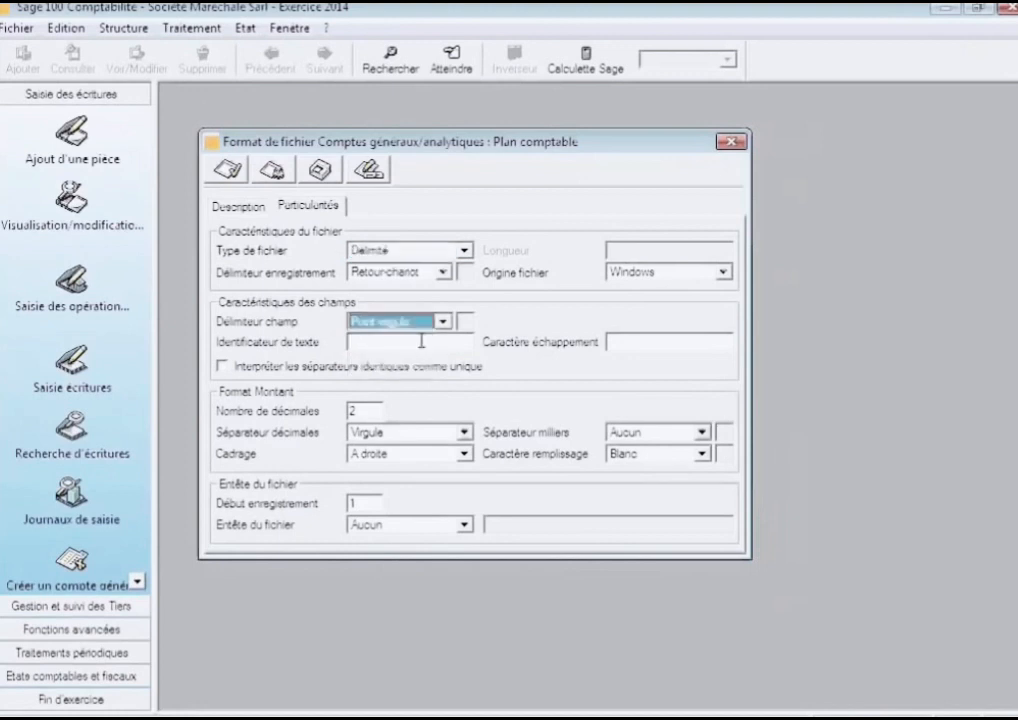
pyautogui.click(731, 144)
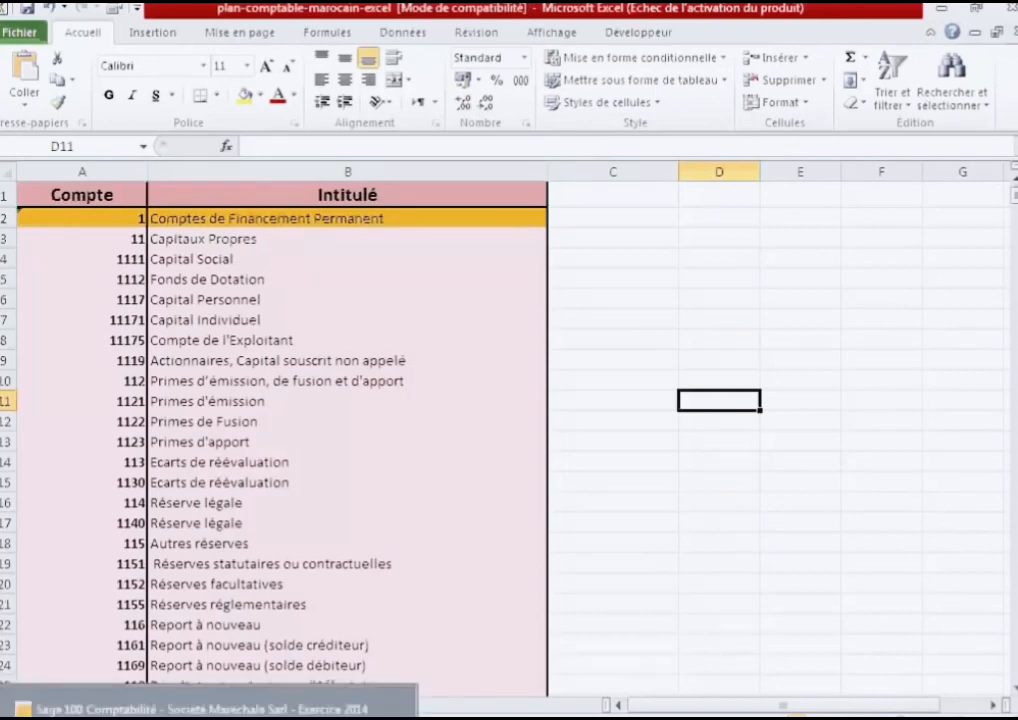
# In the plan-comptable-marocain-excel workbook in Excel, enter the headers Type de compte in C1 and Type in D1
pyautogui.click(209, 708)
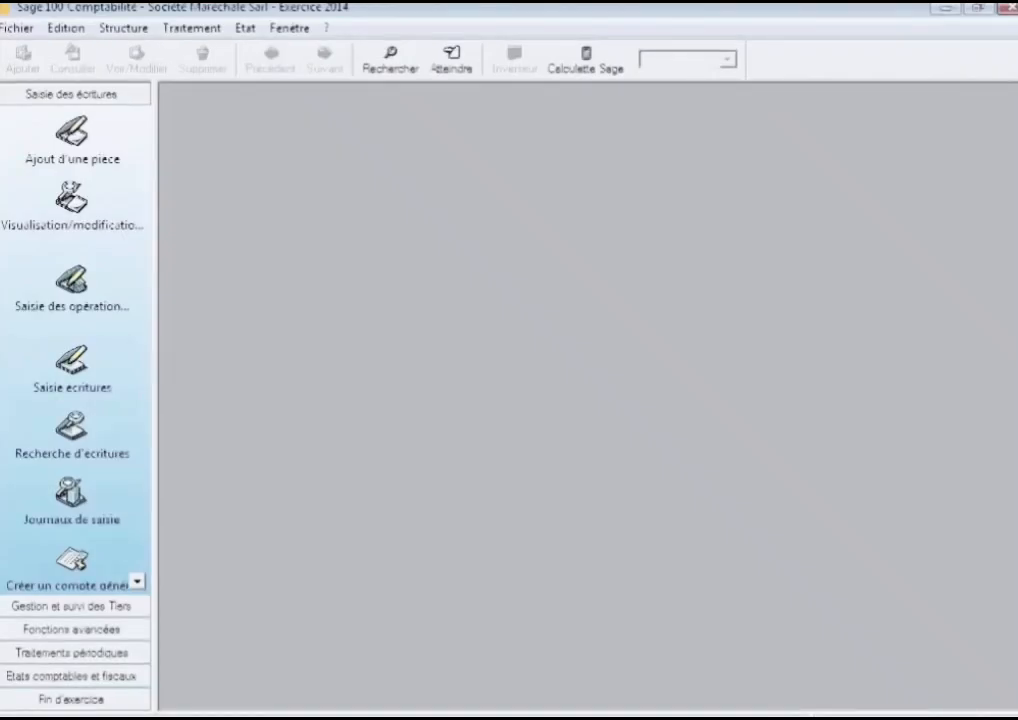
pyautogui.hotkey('alt', 'Tab')
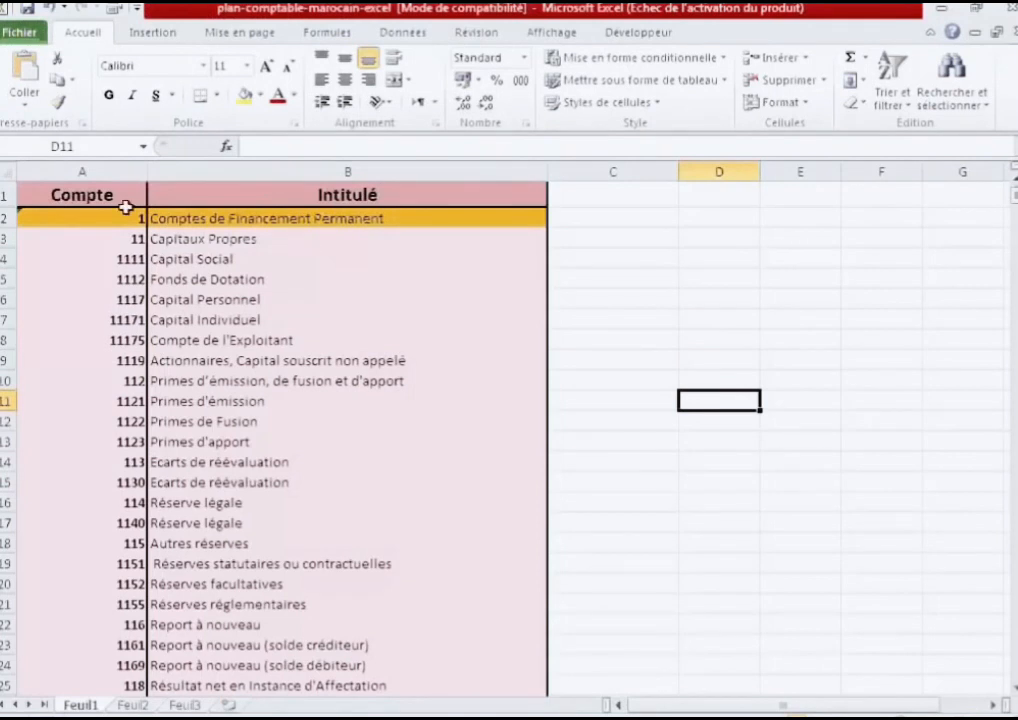
pyautogui.click(603, 202)
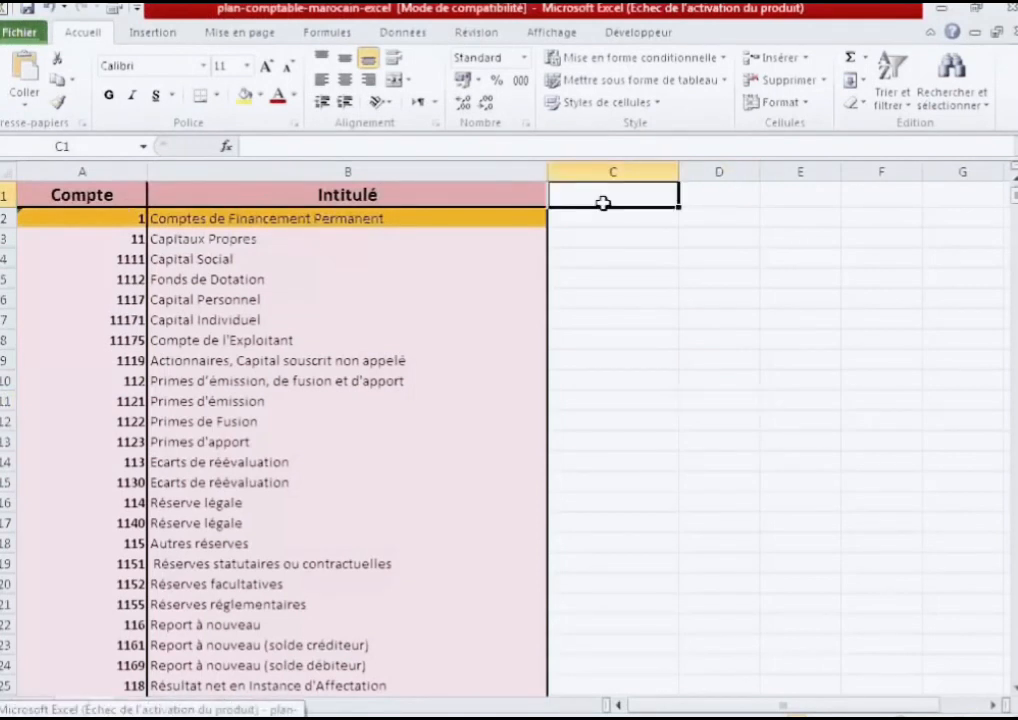
pyautogui.write('t')
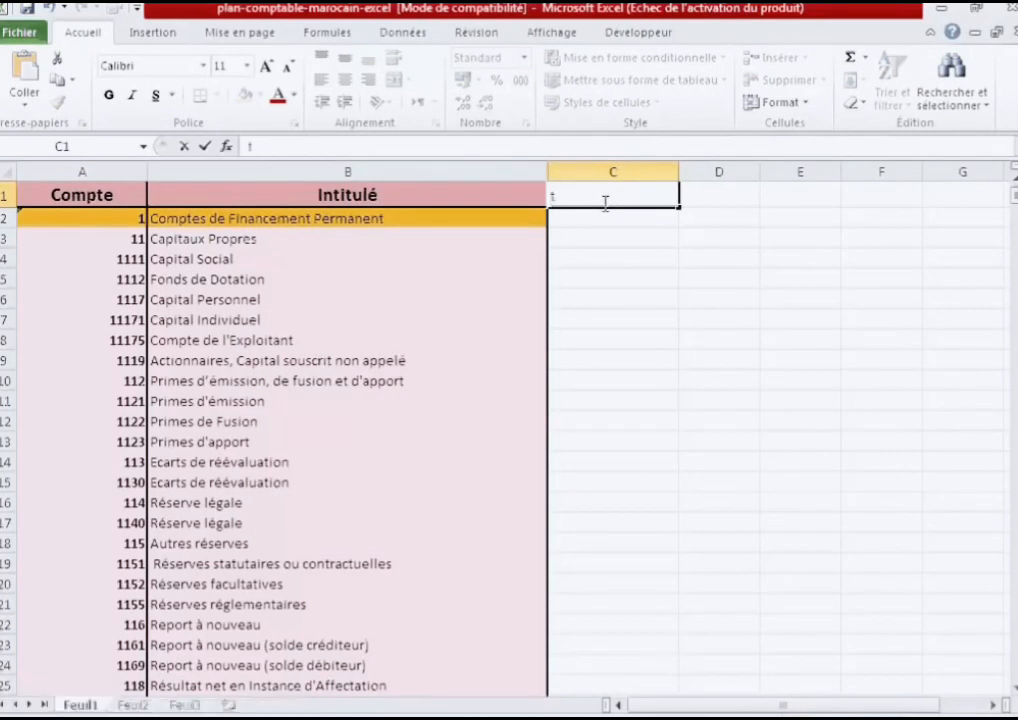
pyautogui.press('BackSpace')
pyautogui.write('Ty')
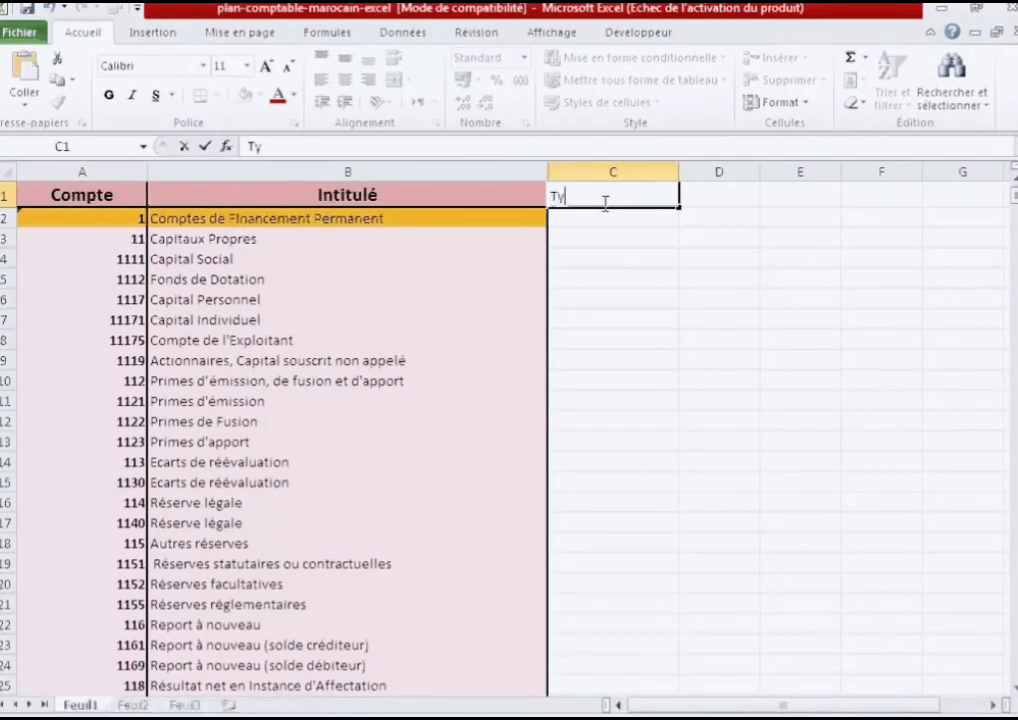
pyautogui.write('pe de compte')
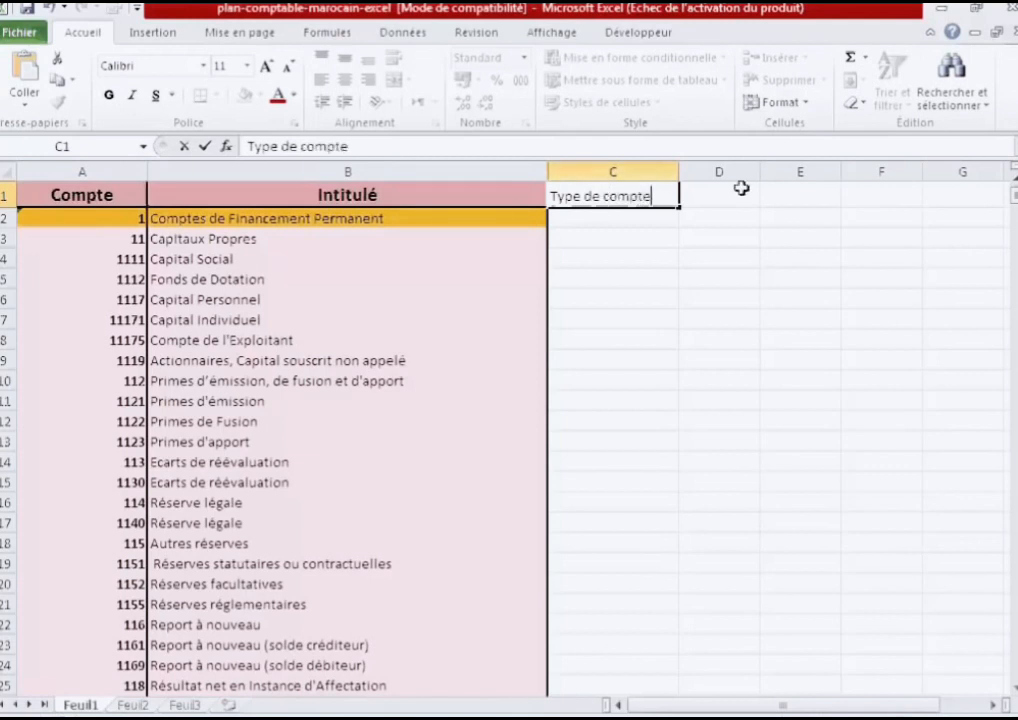
pyautogui.click(741, 188)
pyautogui.write('Ty')
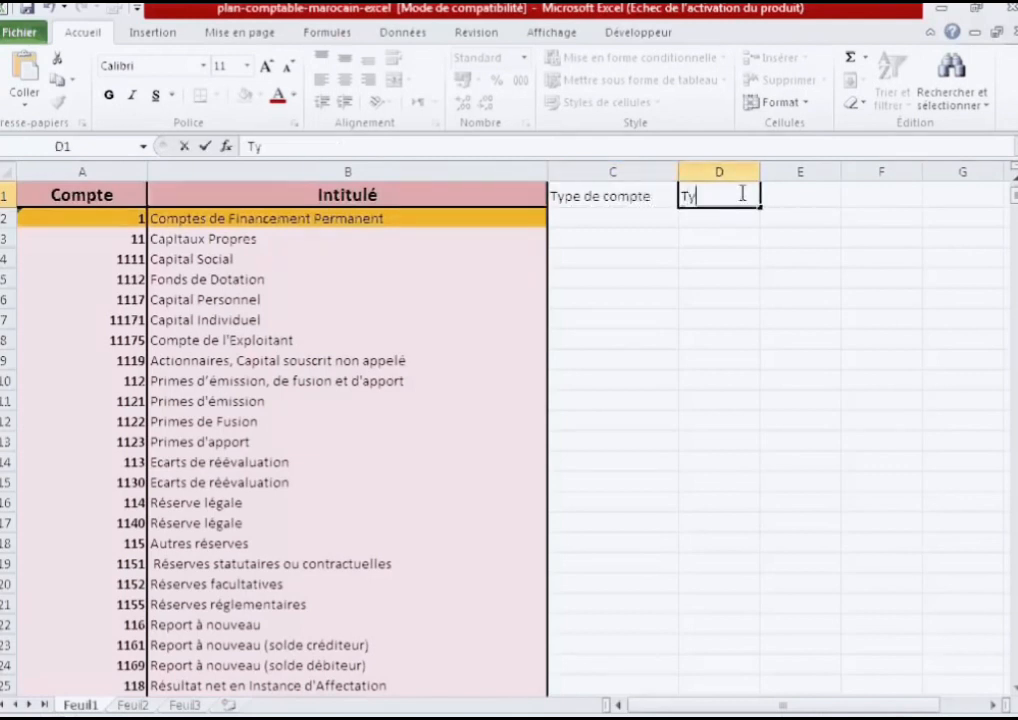
pyautogui.write('pe')
# Enter G in C2 and GD in D2 for the Comptes de Financement Permanent row
pyautogui.click(587, 218)
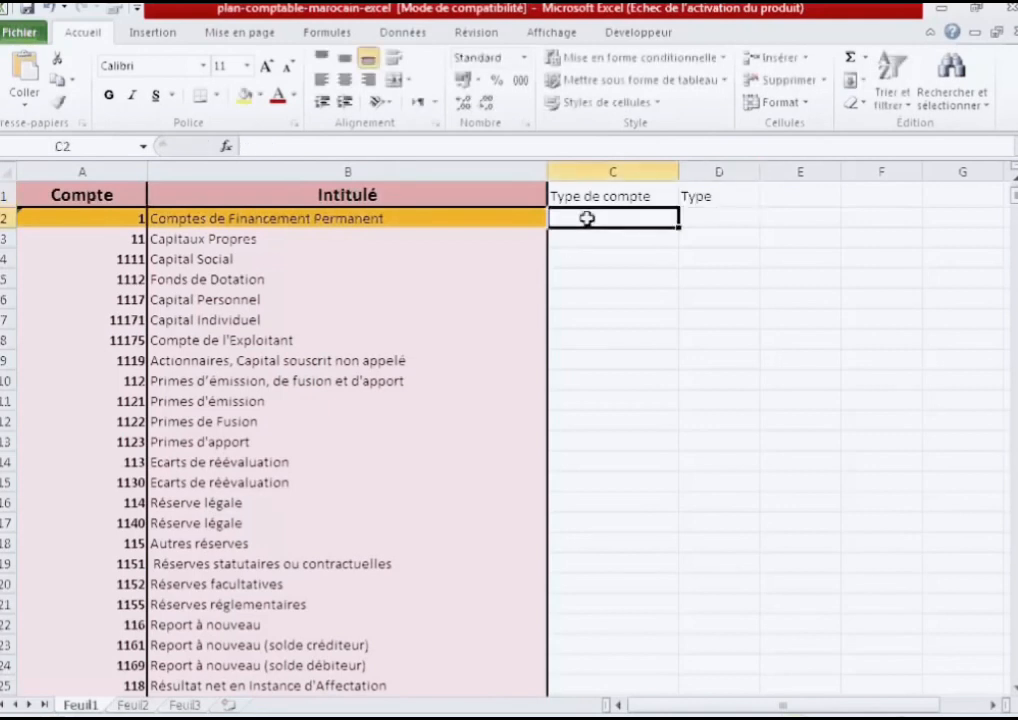
pyautogui.write('G')
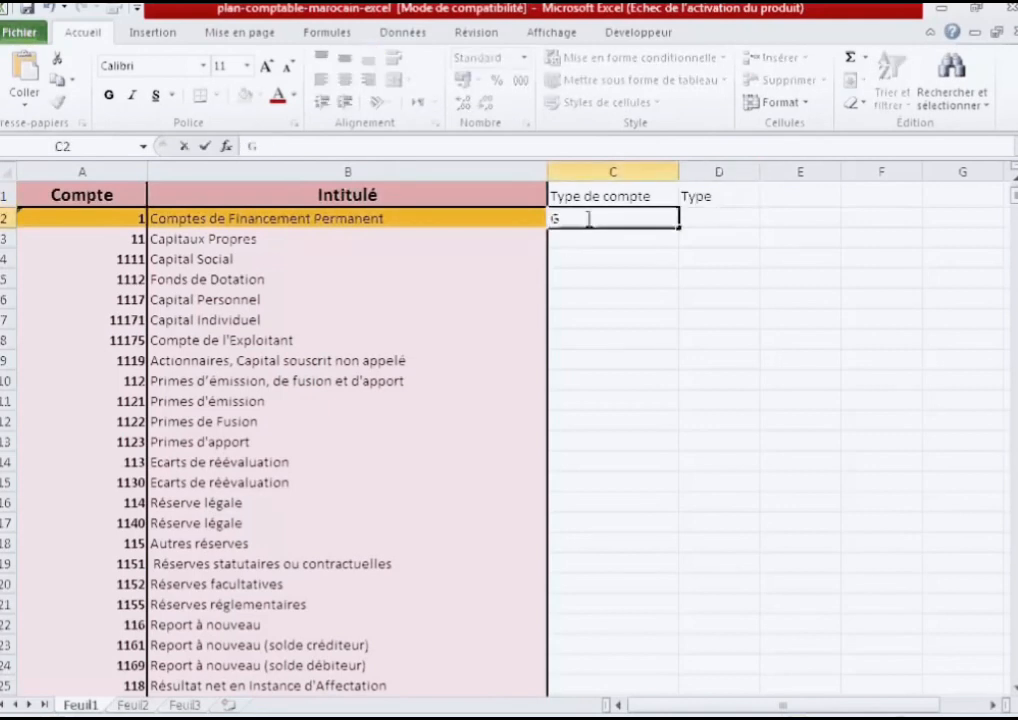
pyautogui.press('Tab')
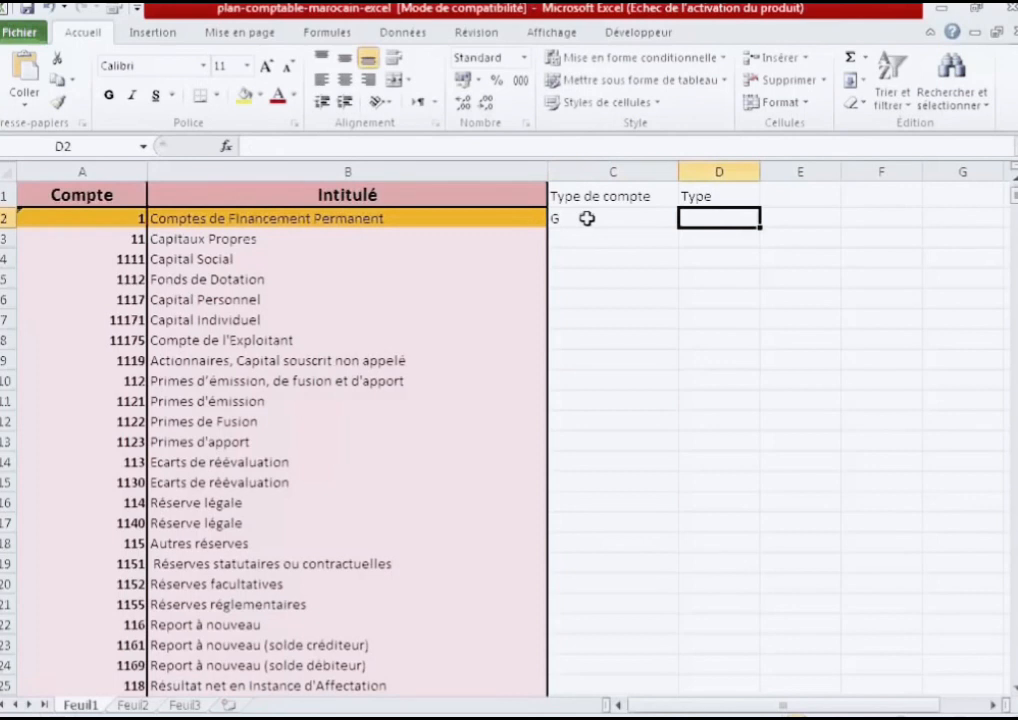
pyautogui.write('GD')
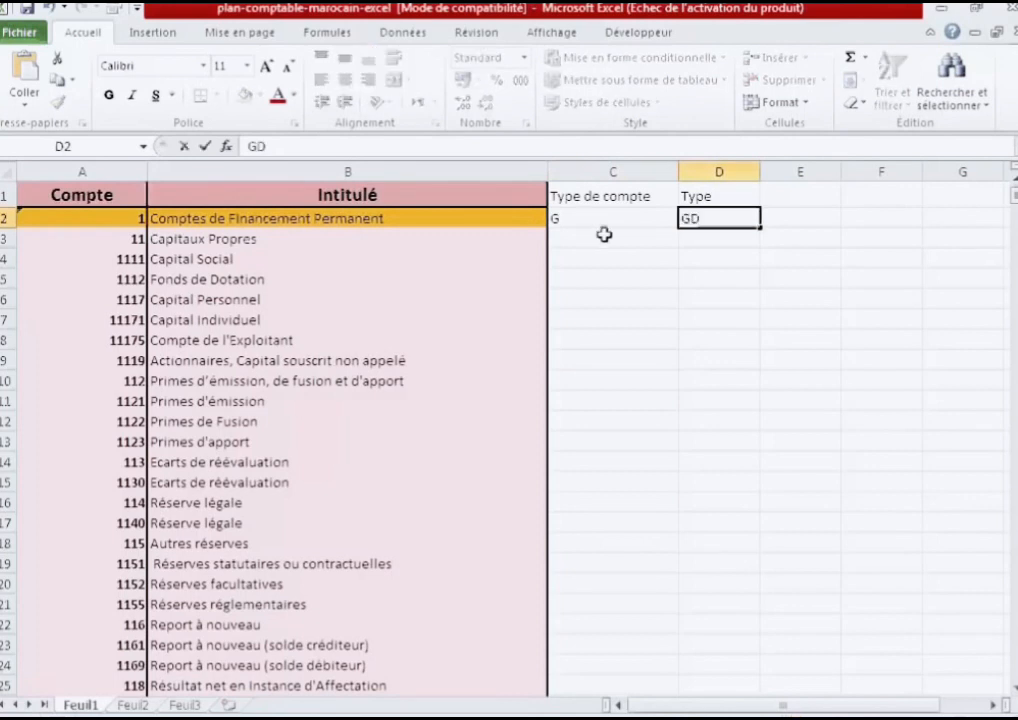
# Fill the G and GD values from C2:D2 down to the last account row, 1240
pyautogui.click(620, 319)
pyautogui.moveTo(640, 218)
pyautogui.mouseDown()
pyautogui.moveTo(730, 220)
pyautogui.moveTo(765, 695)
pyautogui.moveTo(752, 620)
pyautogui.mouseUp()
pyautogui.click(864, 576)
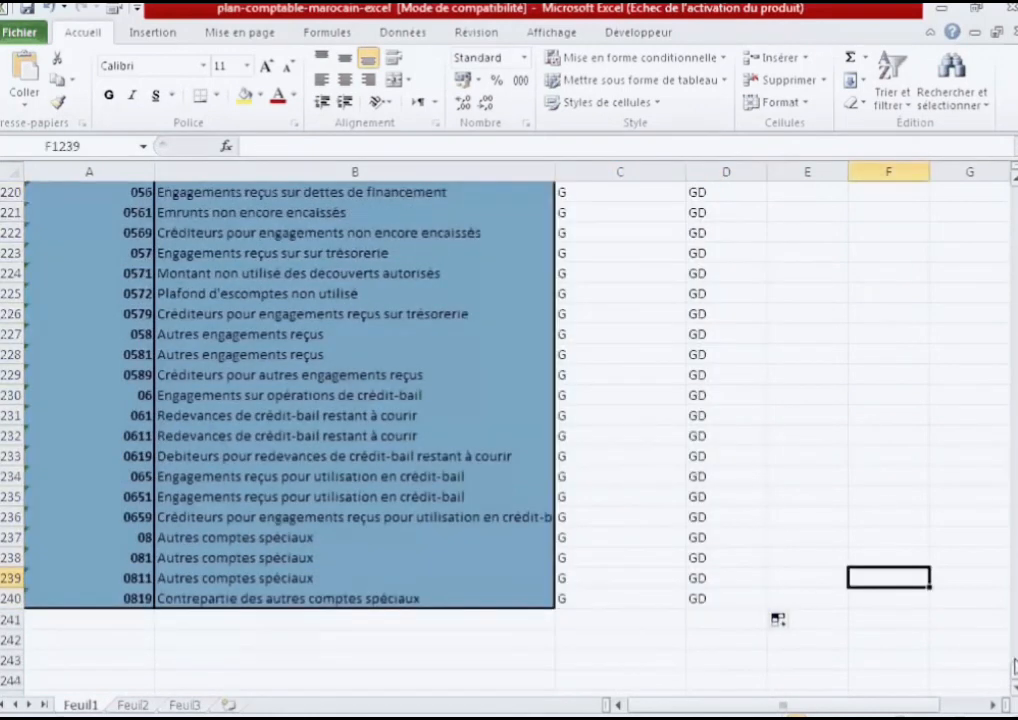
pyautogui.click(720, 597)
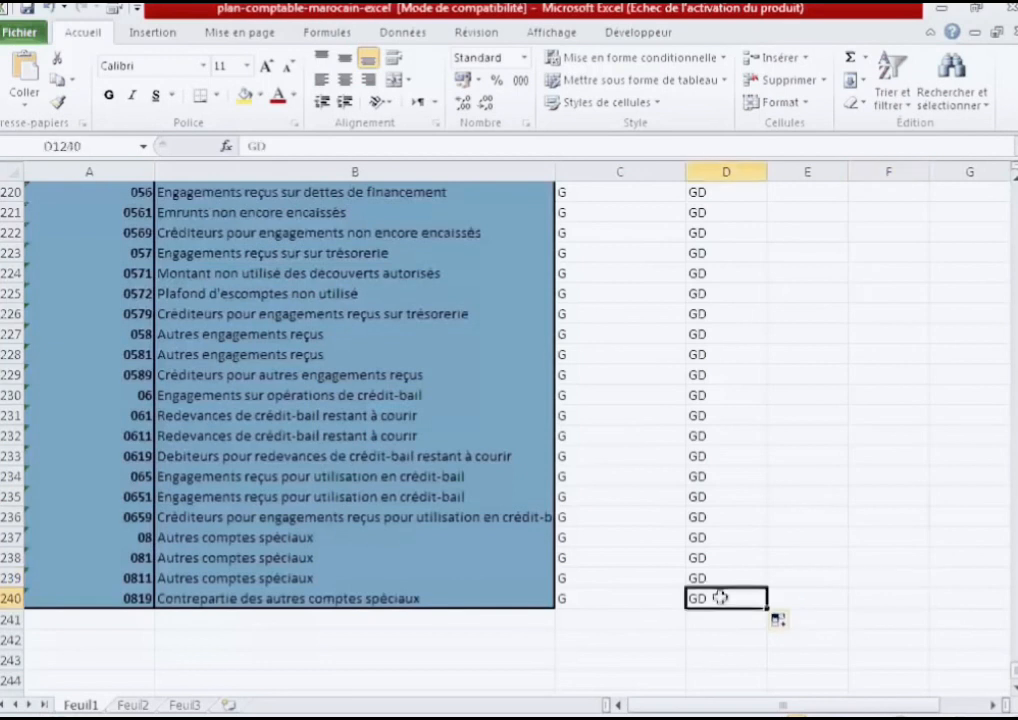
pyautogui.moveTo(720, 597); pyautogui.dragTo(784, 547)
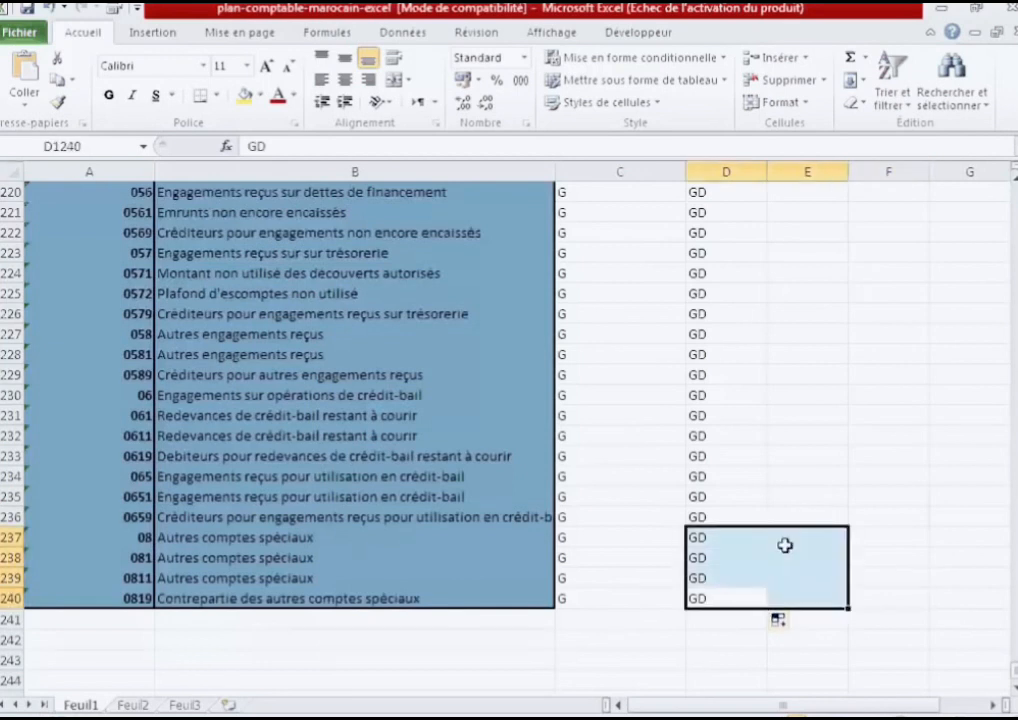
pyautogui.moveTo(1014, 670); pyautogui.dragTo(1014, 172)
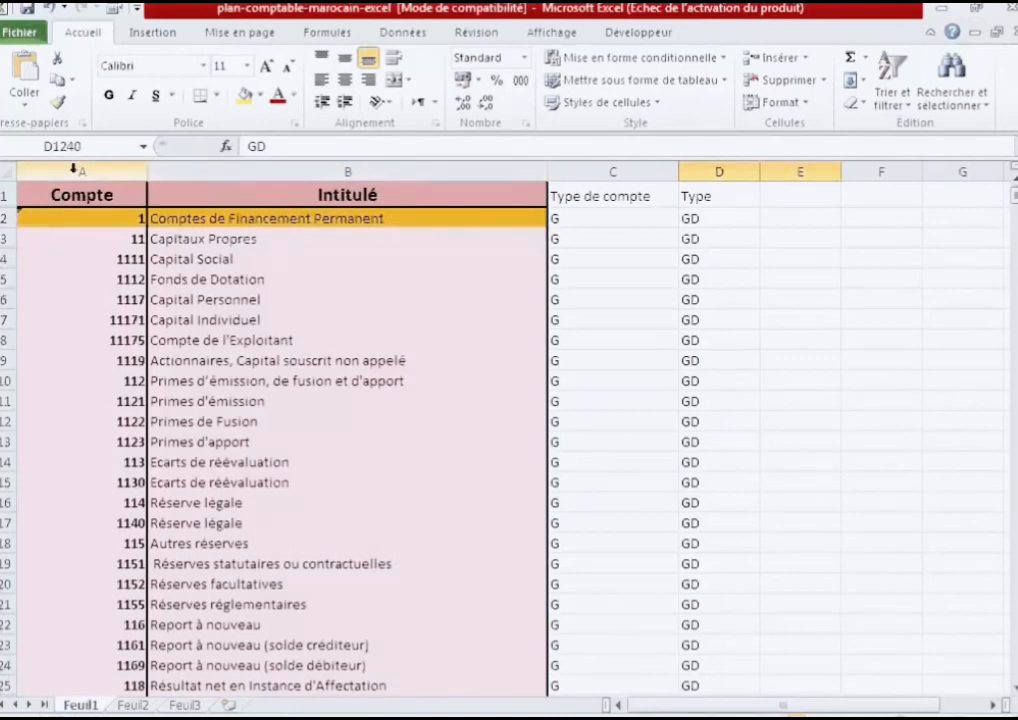
# Insert an empty column between the Compte and Intitulé columns
pyautogui.click(73, 170)
pyautogui.click(185, 170)
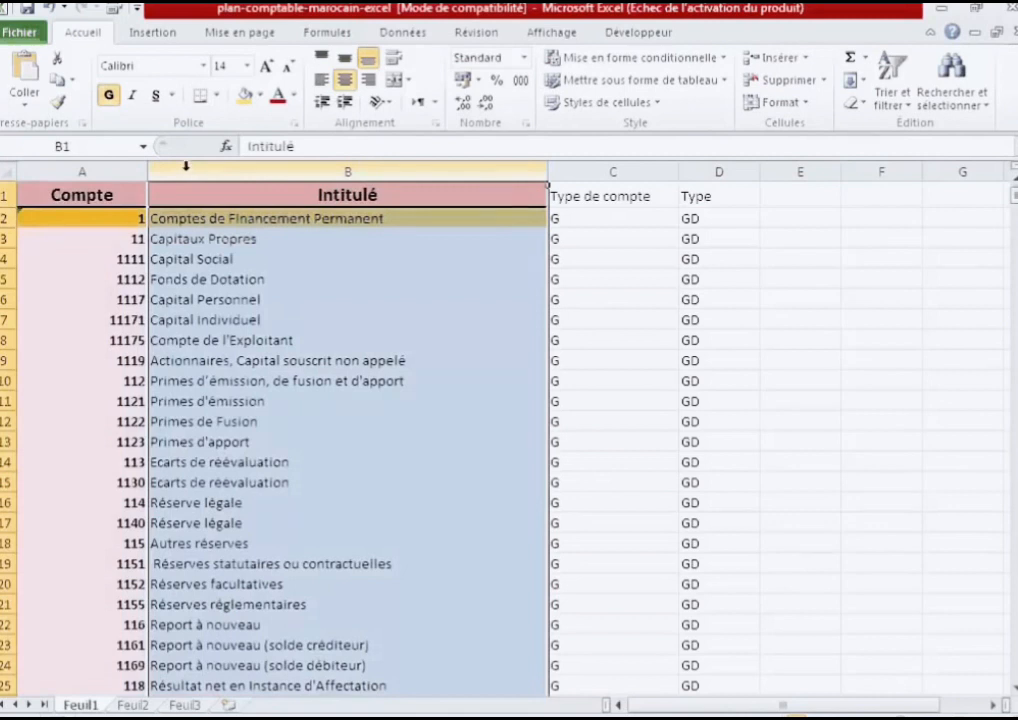
pyautogui.rightClick(185, 168)
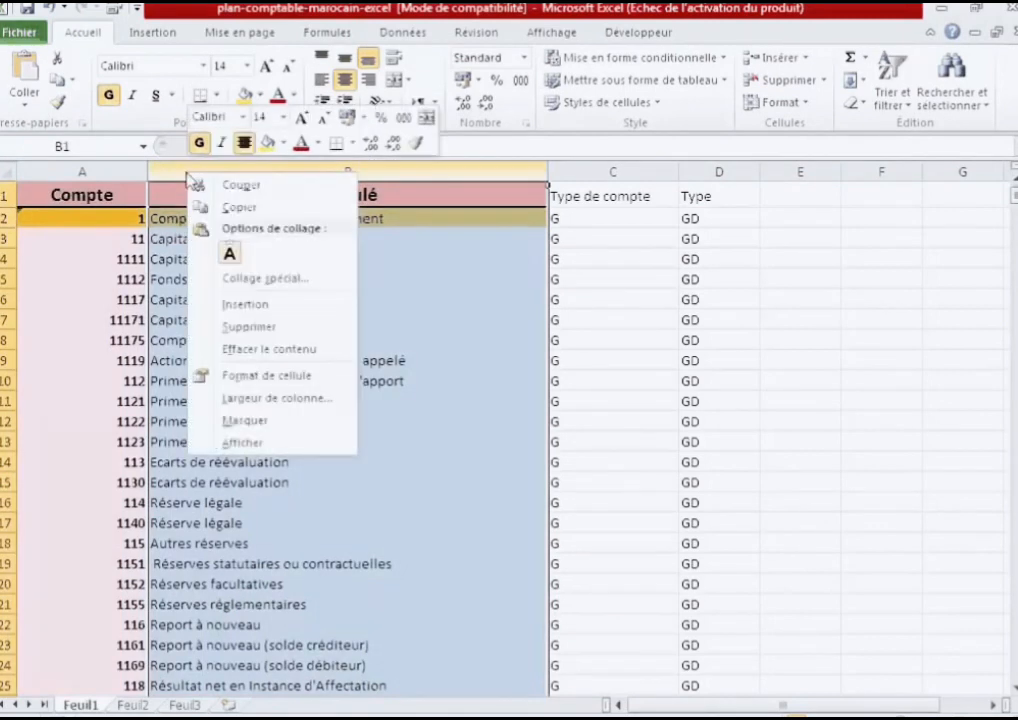
pyautogui.click(244, 306)
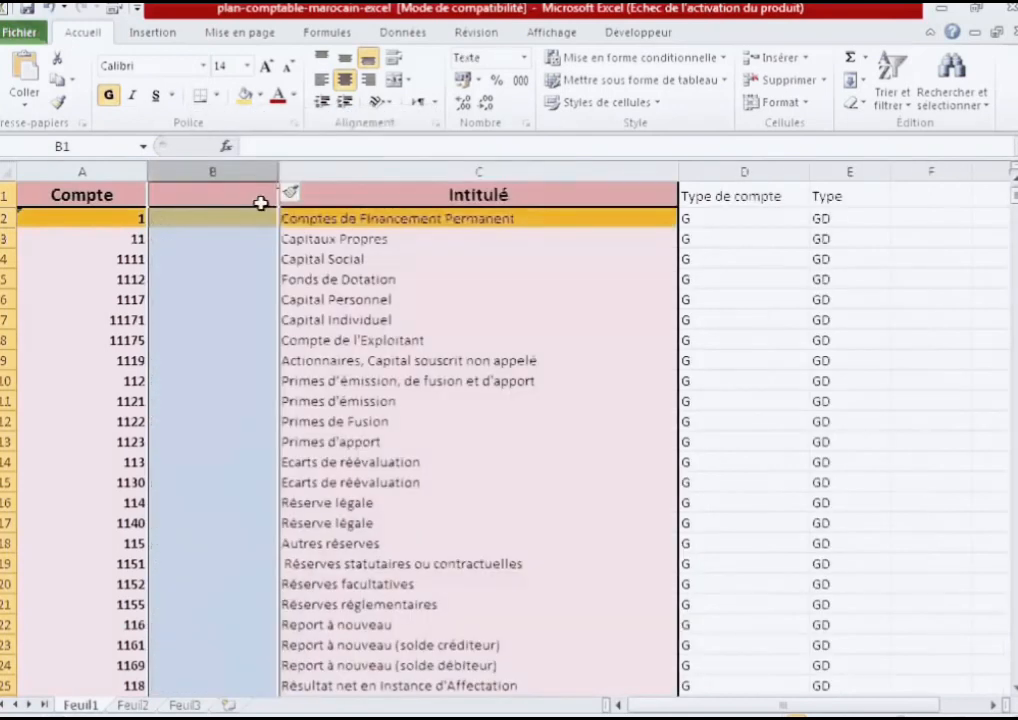
pyautogui.moveTo(278, 173); pyautogui.dragTo(277, 173)
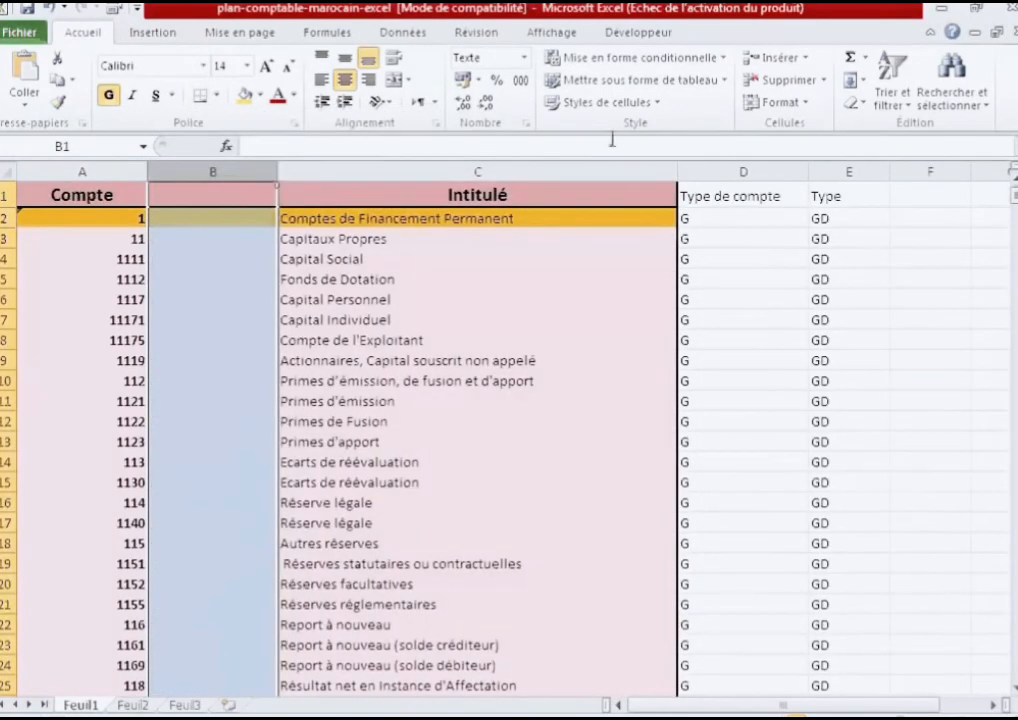
# Insert an empty column between Intitulé and Type de compte and narrow it
pyautogui.rightClick(689, 163)
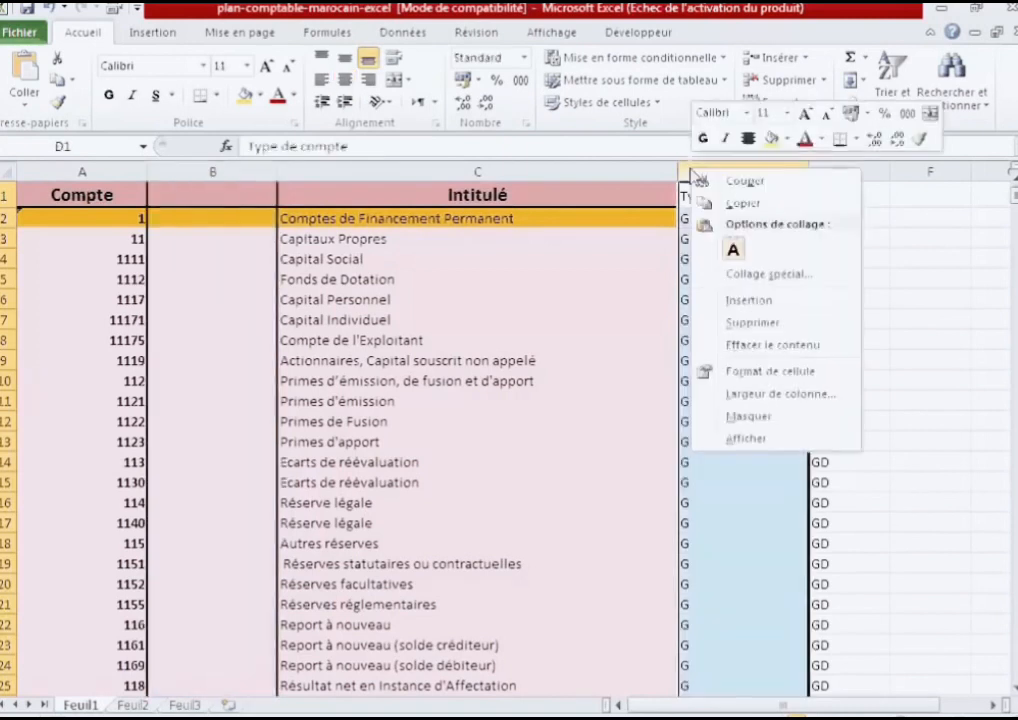
pyautogui.click(748, 300)
pyautogui.moveTo(735, 706); pyautogui.dragTo(898, 706)
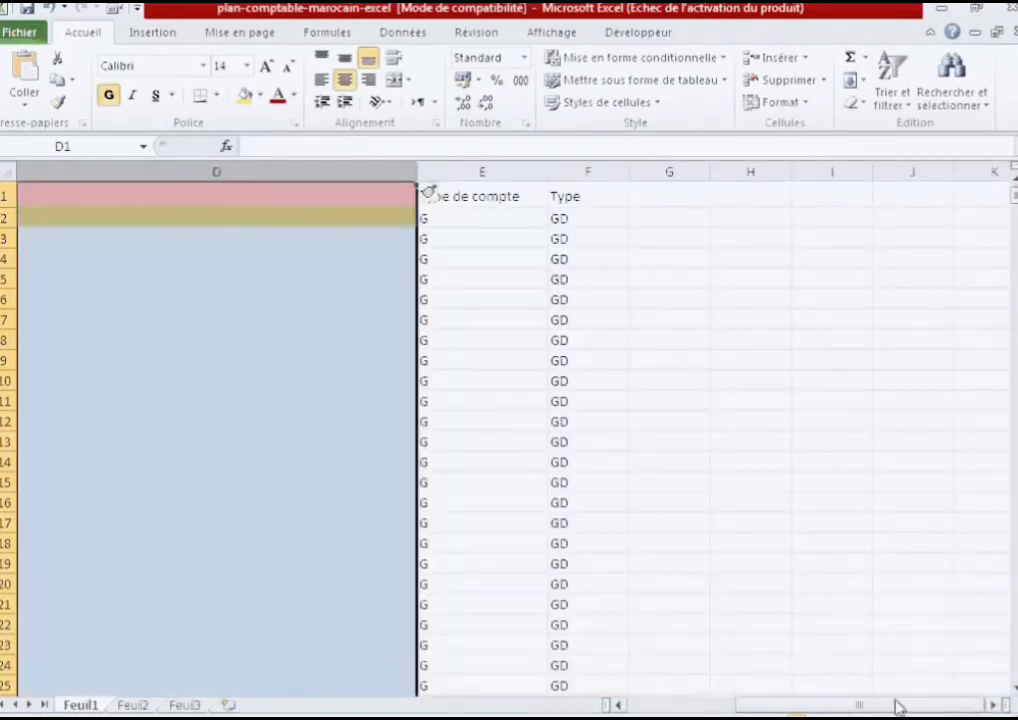
pyautogui.moveTo(416, 172); pyautogui.dragTo(86, 172)
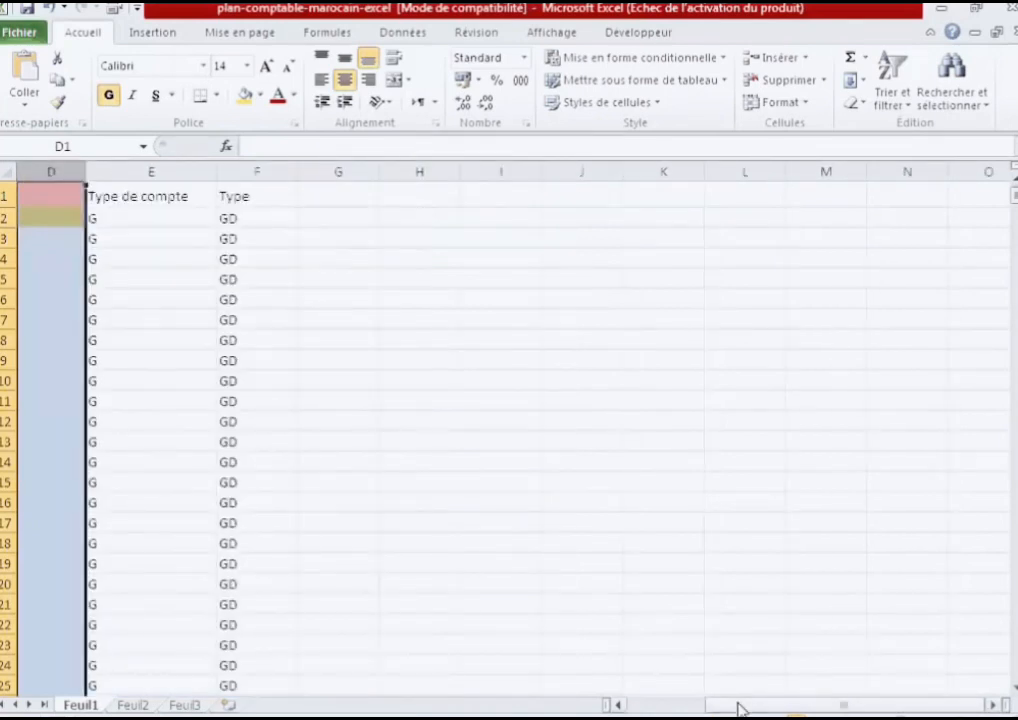
pyautogui.moveTo(739, 706); pyautogui.dragTo(662, 706)
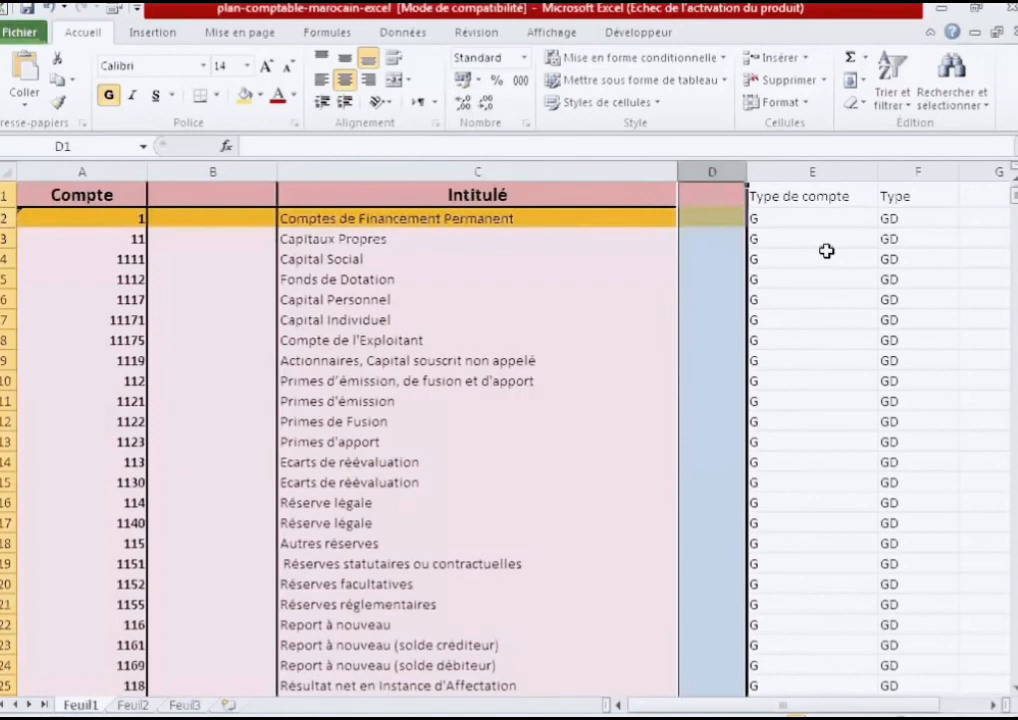
# Insert an empty column between the Type de compte and Type columns
pyautogui.rightClick(901, 173)
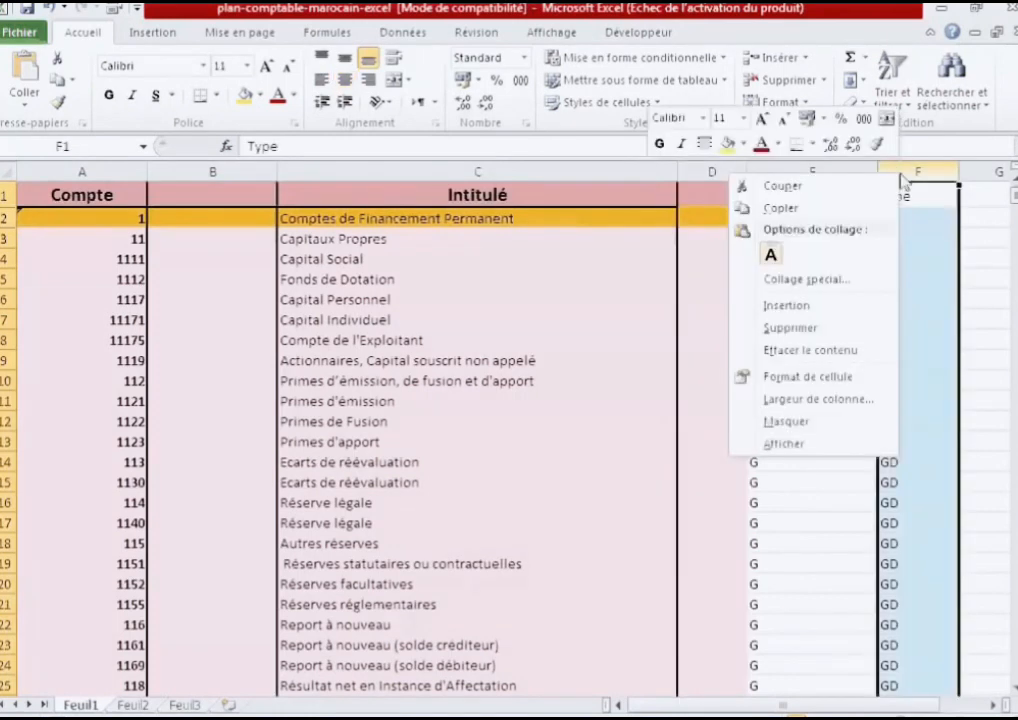
pyautogui.click(856, 308)
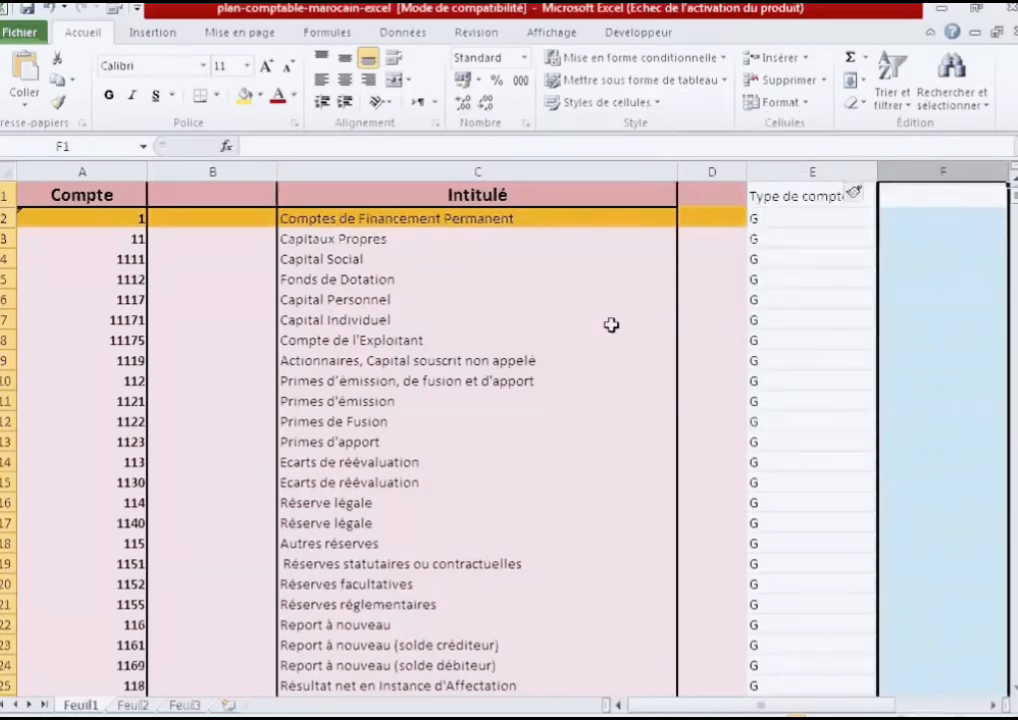
pyautogui.moveTo(754, 708); pyautogui.dragTo(754, 710)
pyautogui.click(75, 323)
pyautogui.click(238, 338)
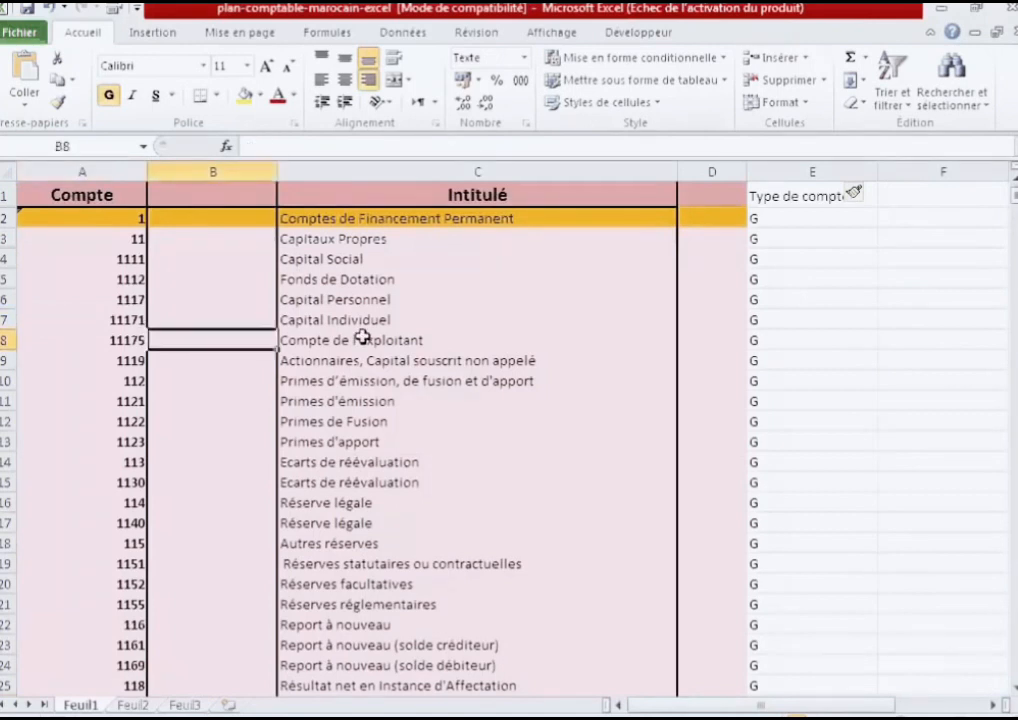
pyautogui.click(362, 339)
pyautogui.click(726, 336)
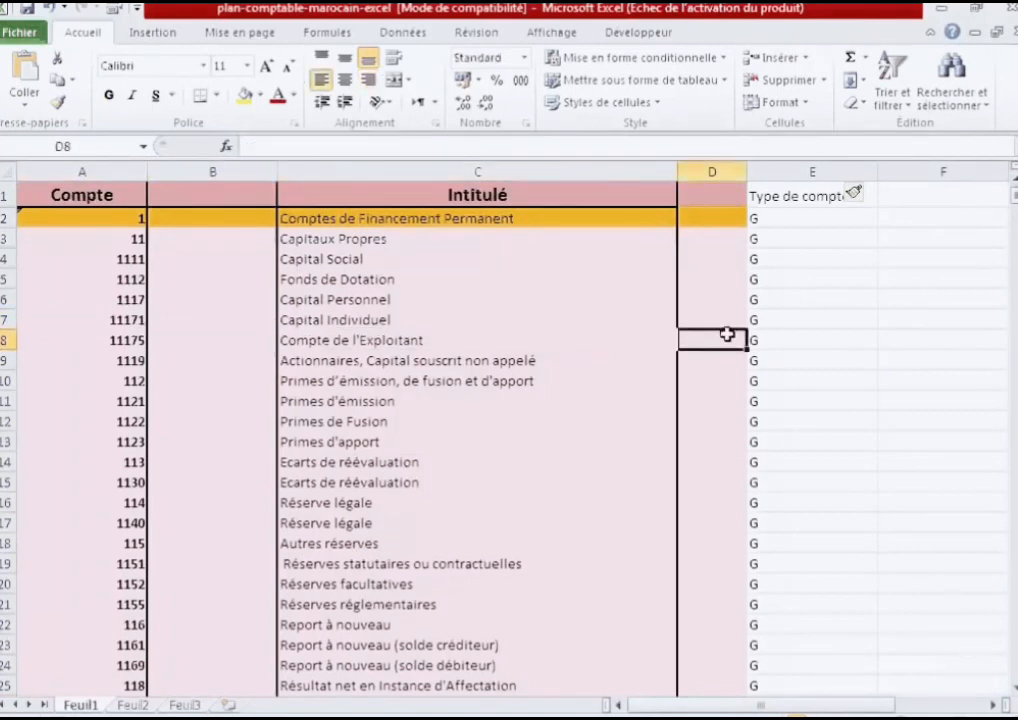
pyautogui.click(818, 341)
pyautogui.moveTo(840, 707); pyautogui.dragTo(852, 708)
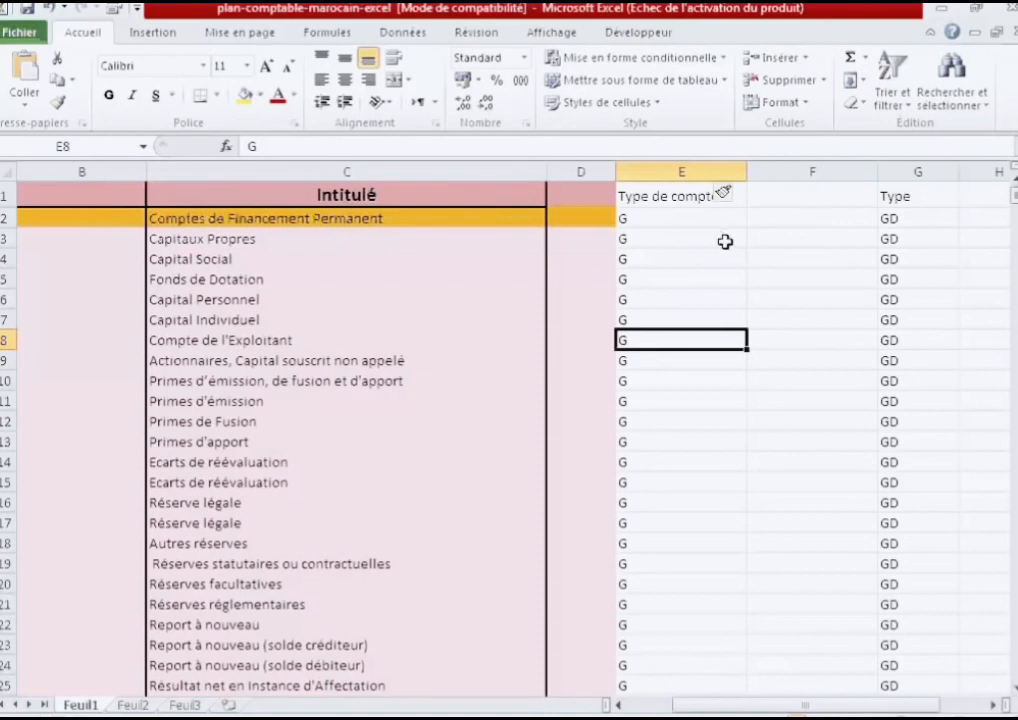
# Copy all account rows without the headers, from A2 to G1240
pyautogui.click(920, 219)
pyautogui.moveTo(920, 219); pyautogui.dragTo(61, 677)
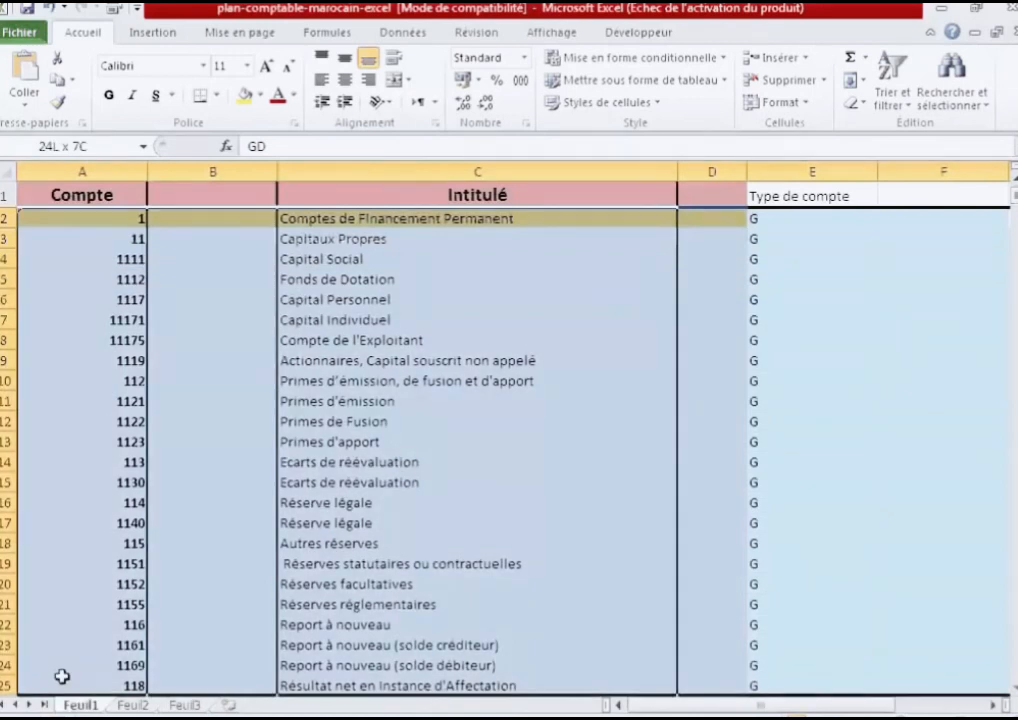
pyautogui.moveTo(61, 677); pyautogui.dragTo(61, 698)
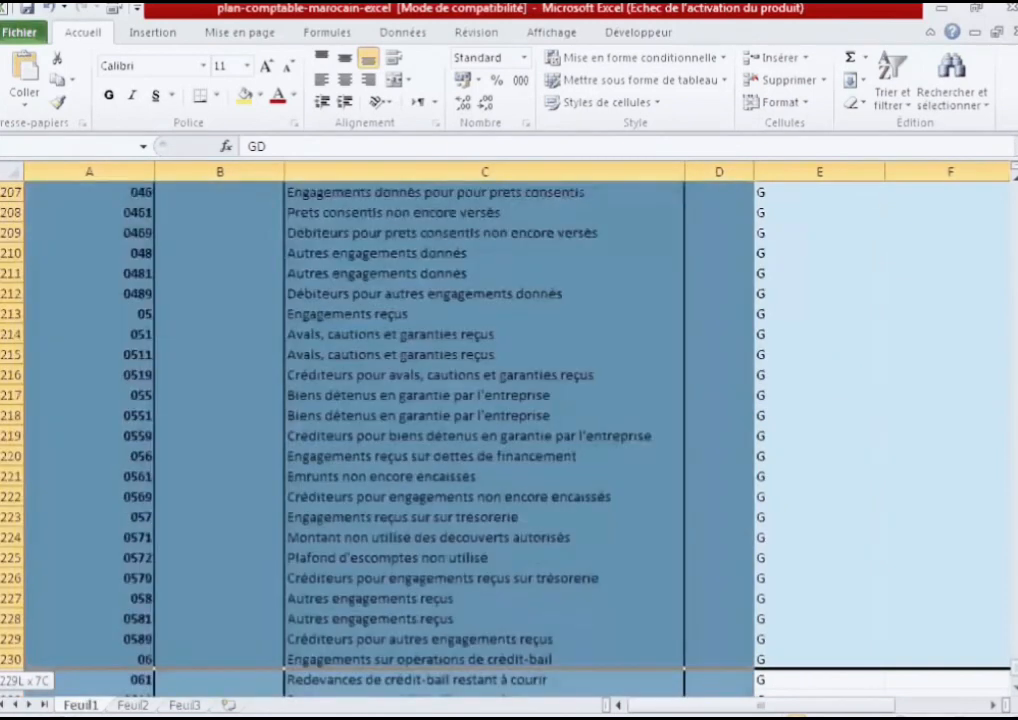
pyautogui.moveTo(61, 698); pyautogui.dragTo(93, 661)
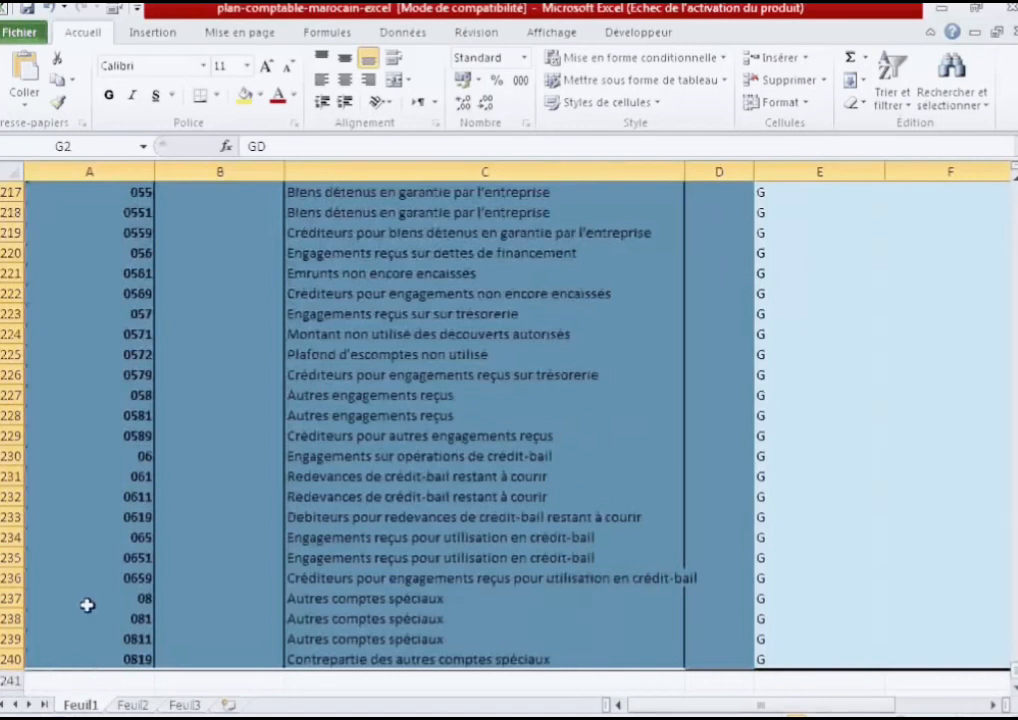
pyautogui.rightClick(87, 604)
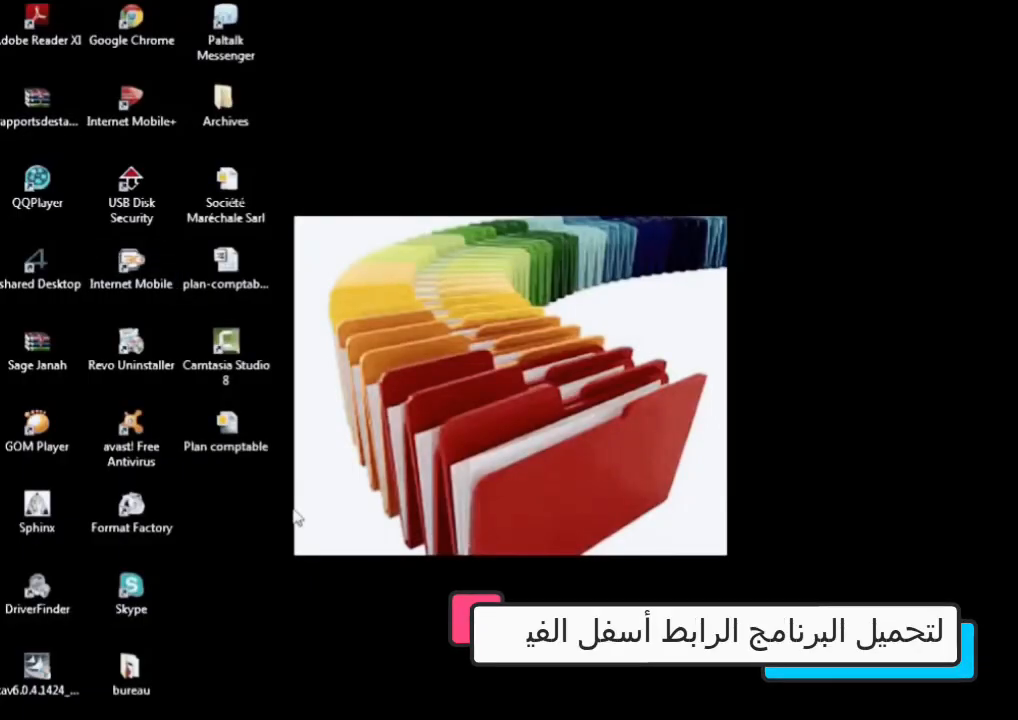
# Create a new text document on the desktop and name it PC
pyautogui.rightClick(296, 515)
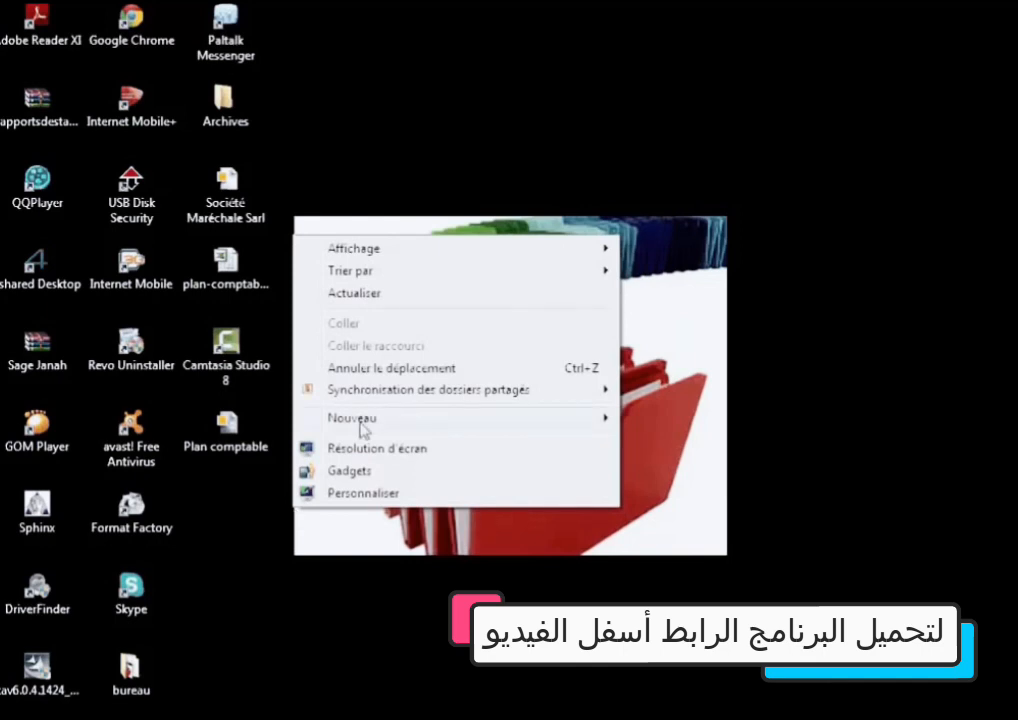
pyautogui.moveTo(612, 419)
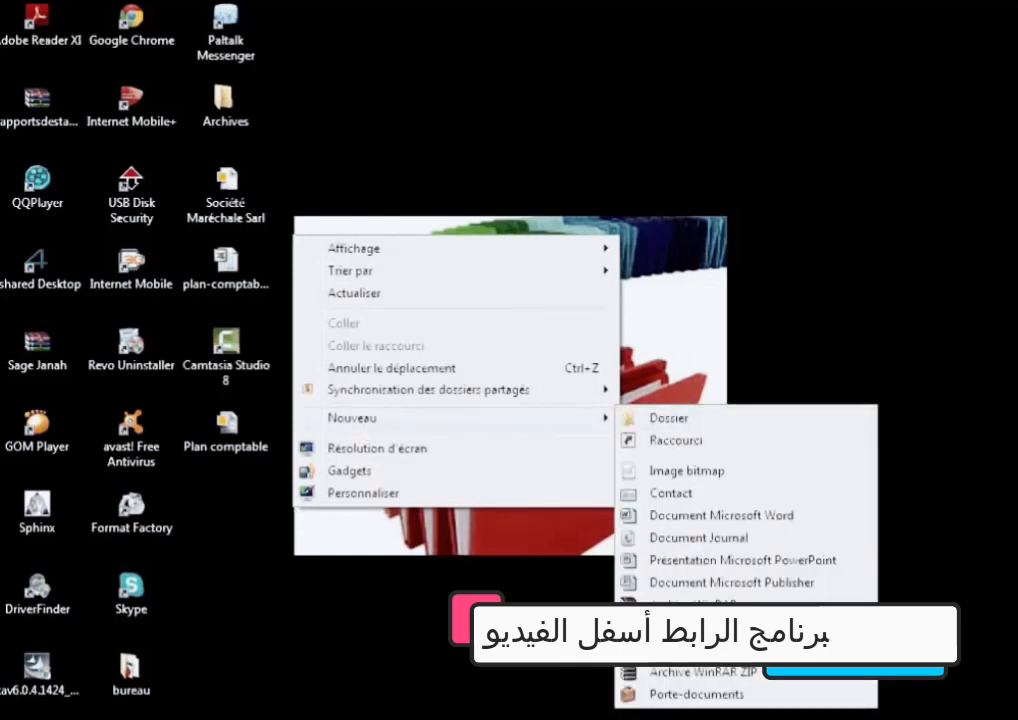
pyautogui.click(666, 630)
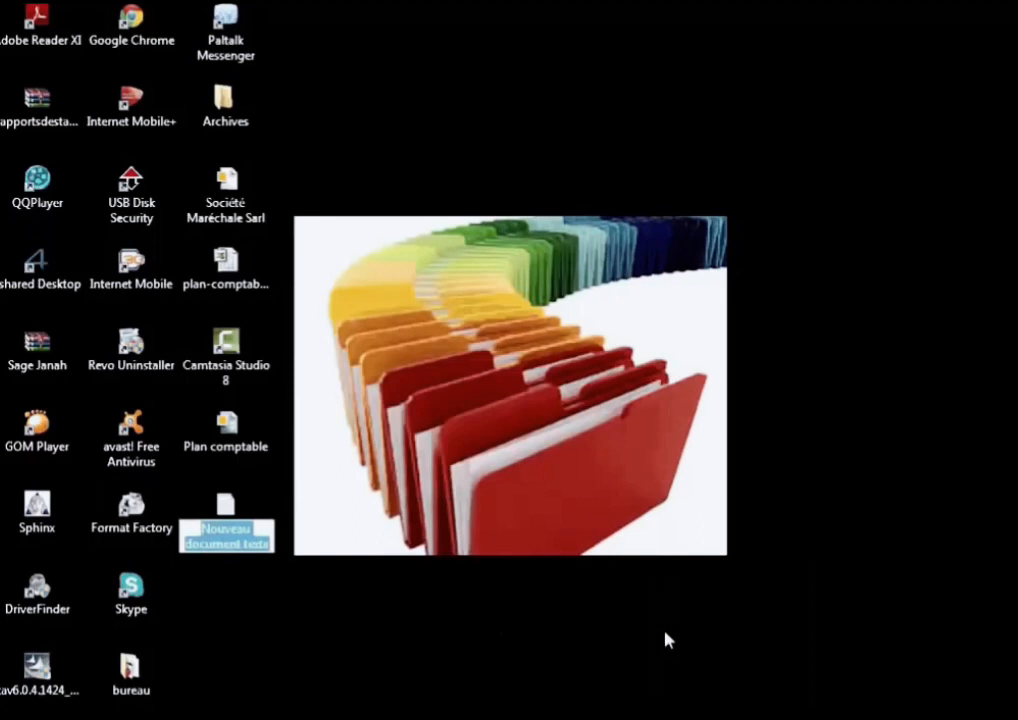
pyautogui.write('P')
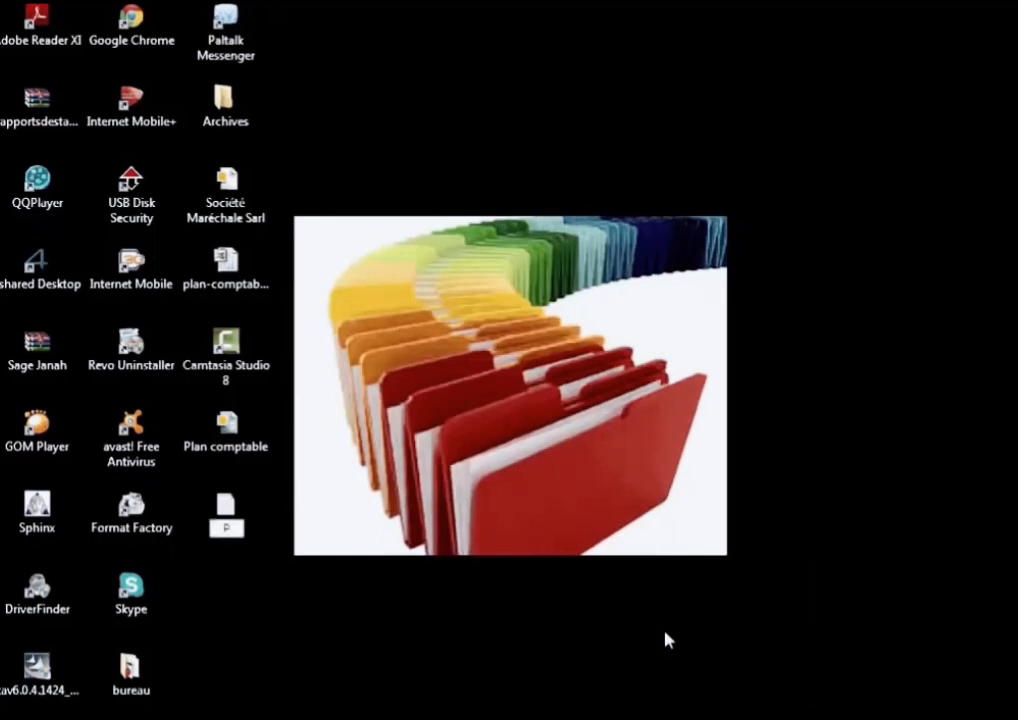
pyautogui.write('C')
pyautogui.press('Return')
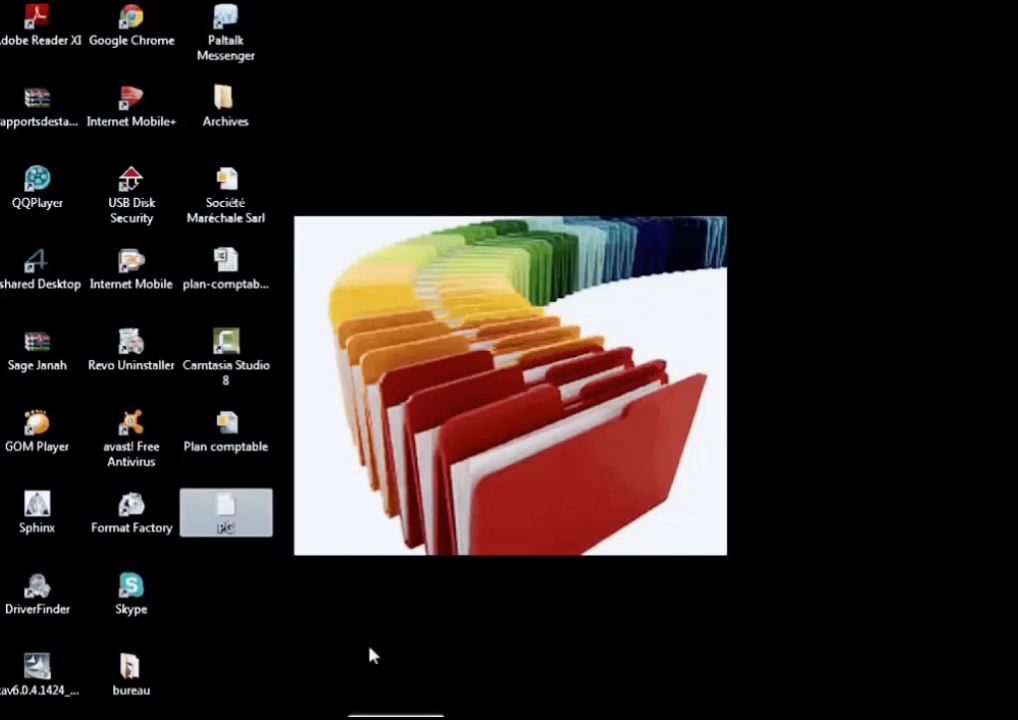
# Open the PC text document in Bloc-notes, maximize it and paste the copied account rows
pyautogui.doubleClick(231, 520)
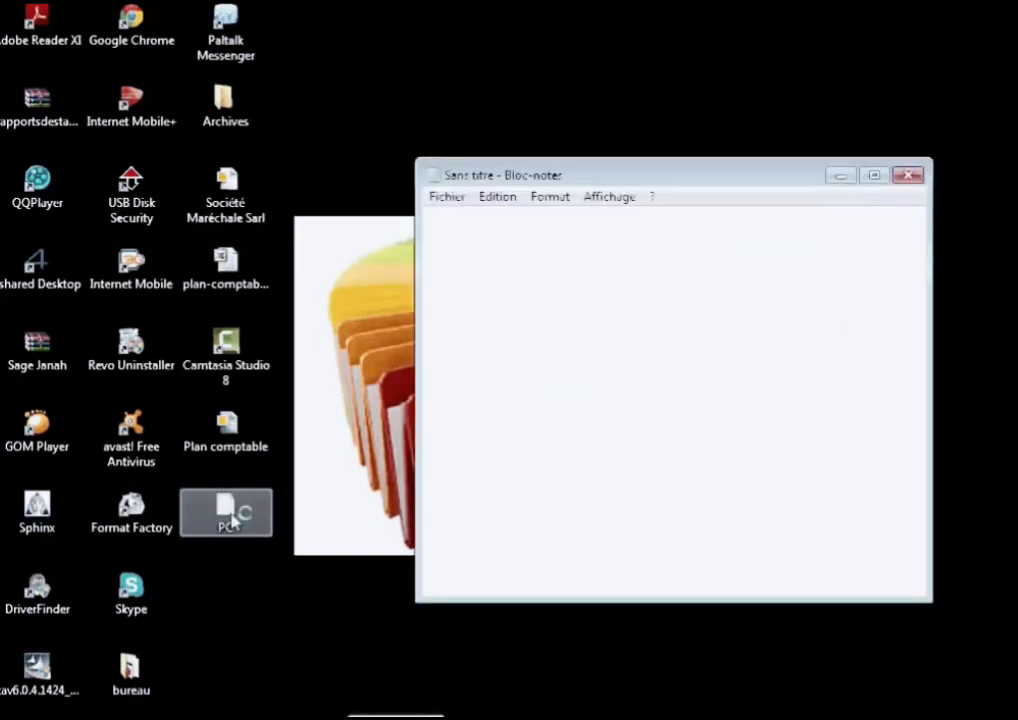
pyautogui.click(875, 175)
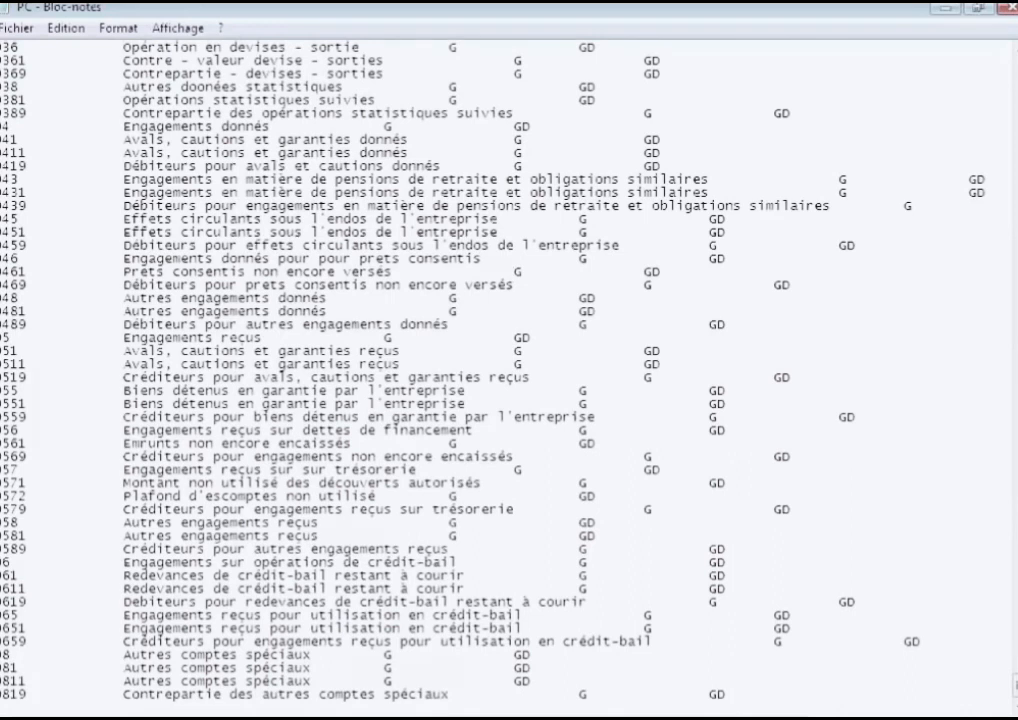
pyautogui.scroll(9, 509, 380)
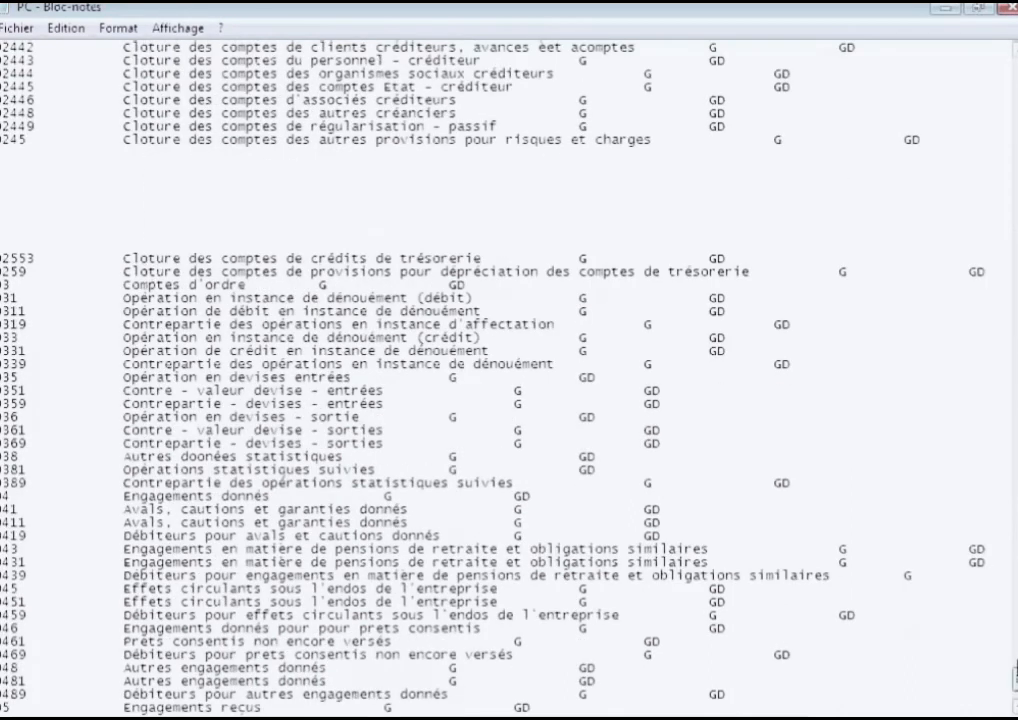
pyautogui.scroll(15, 509, 380)
pyautogui.scroll(6, 509, 380)
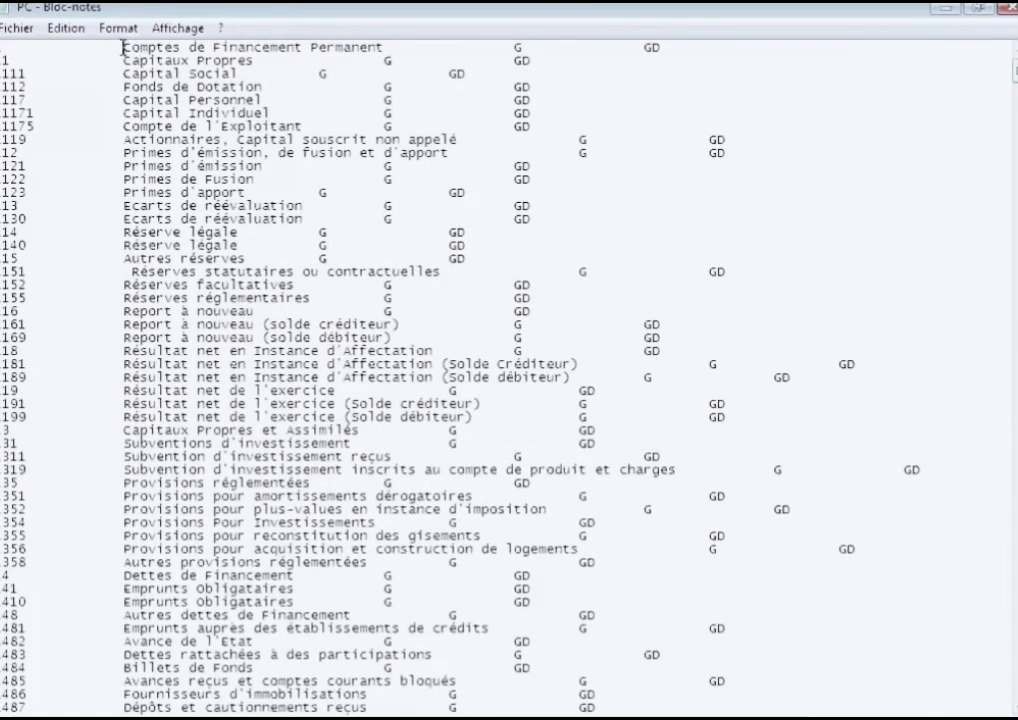
# Replace every blank gap between fields with a semicolon, using the gap before Comptes de Financement Permanent as the search text
pyautogui.moveTo(124, 47); pyautogui.dragTo(14, 42)
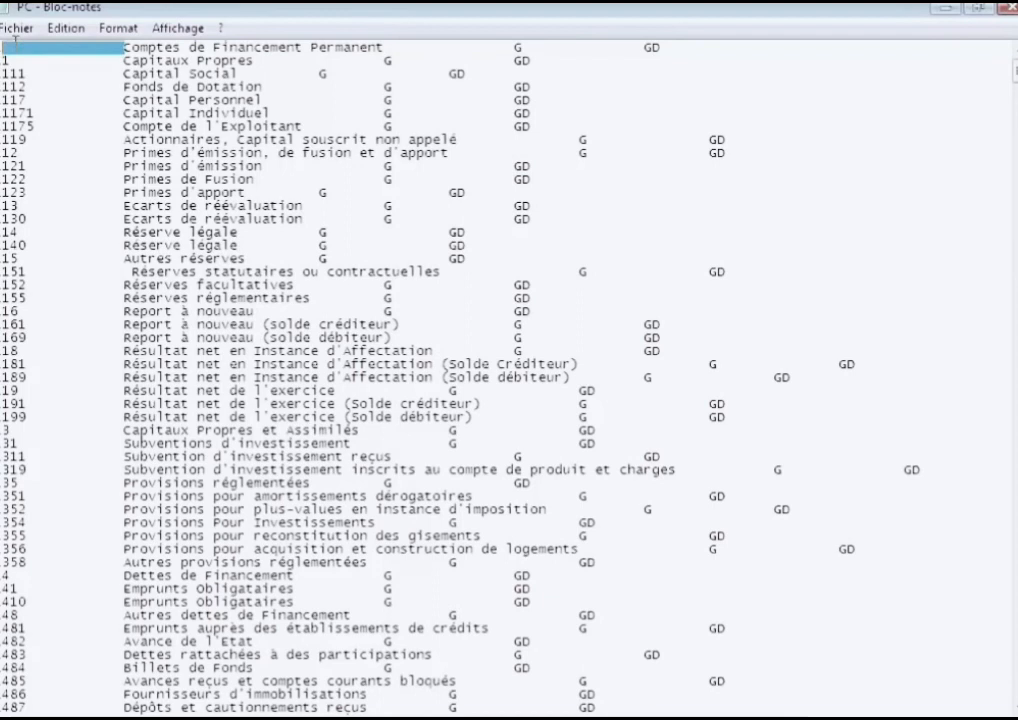
pyautogui.click(66, 29)
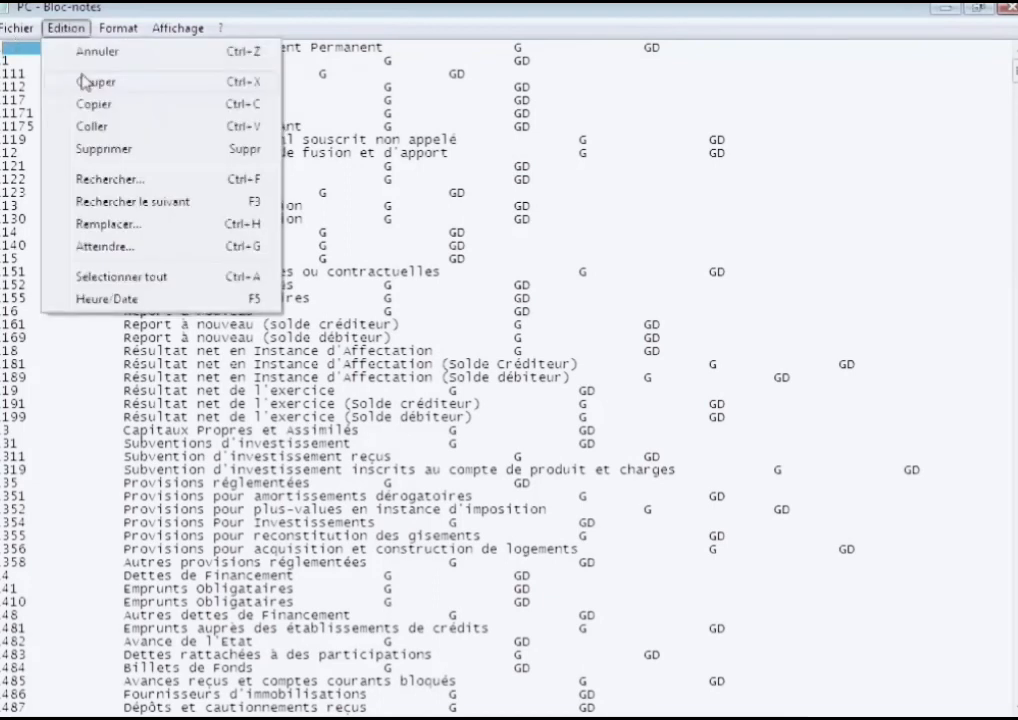
pyautogui.click(110, 225)
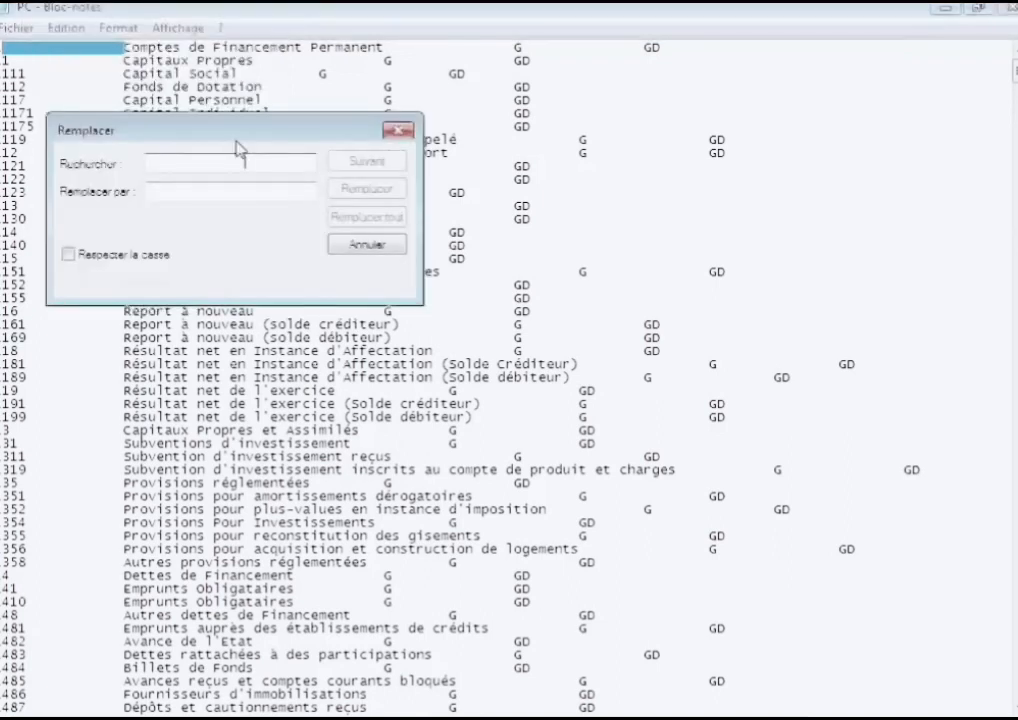
pyautogui.click(238, 192)
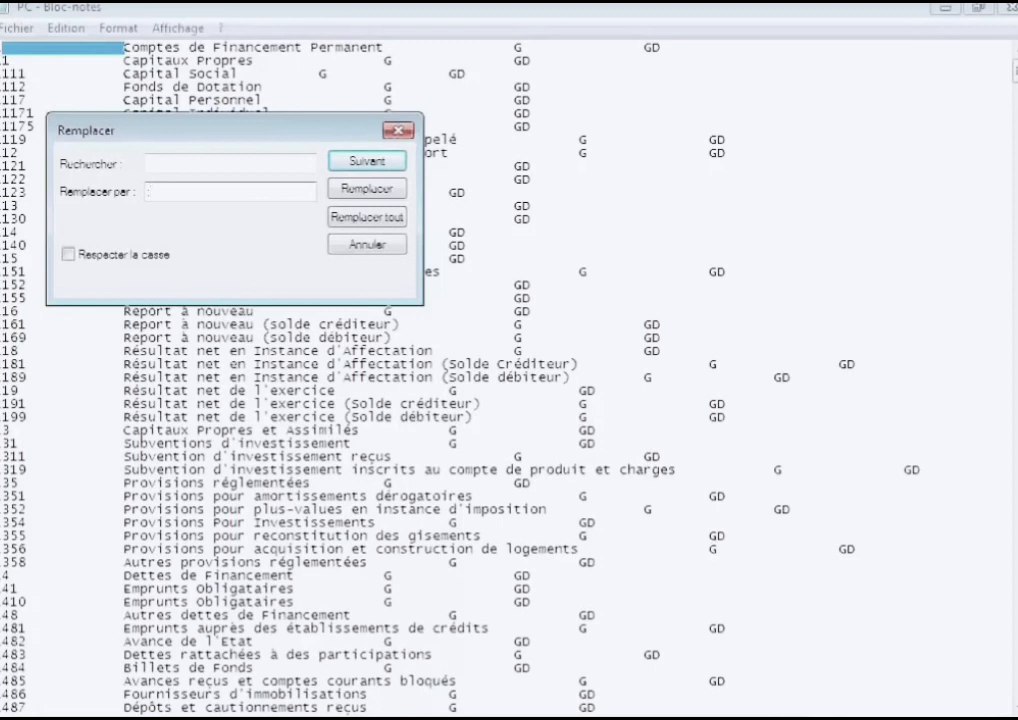
pyautogui.click(390, 218)
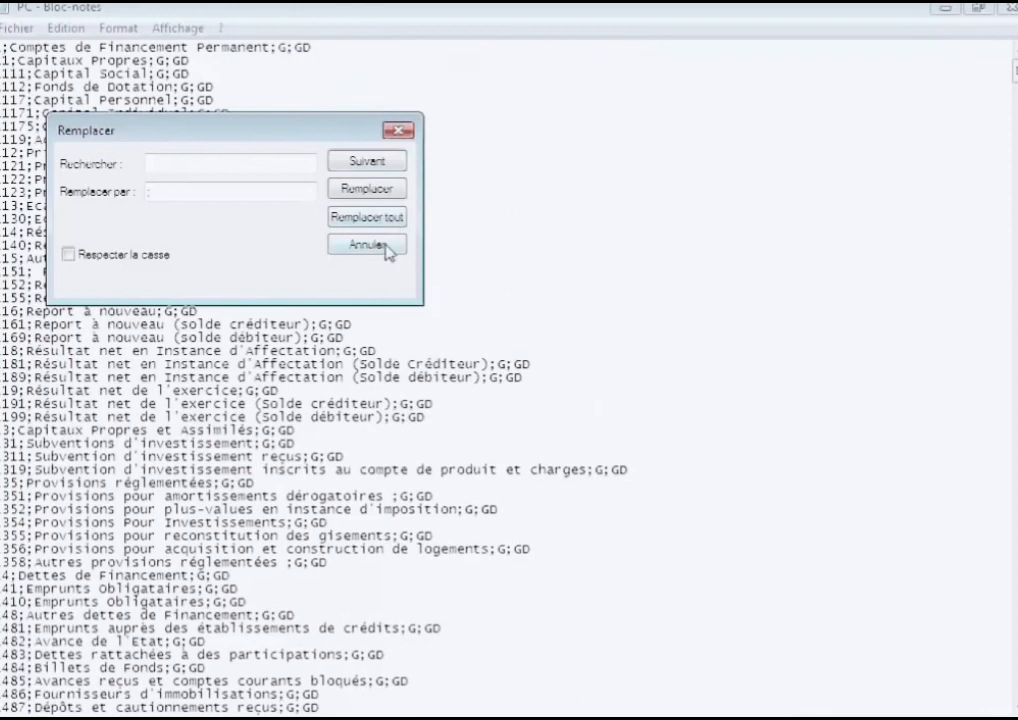
# Save the semicolon-delimited rows in the PC text document and close it, then reopen the file to check the saved content
pyautogui.click(406, 136)
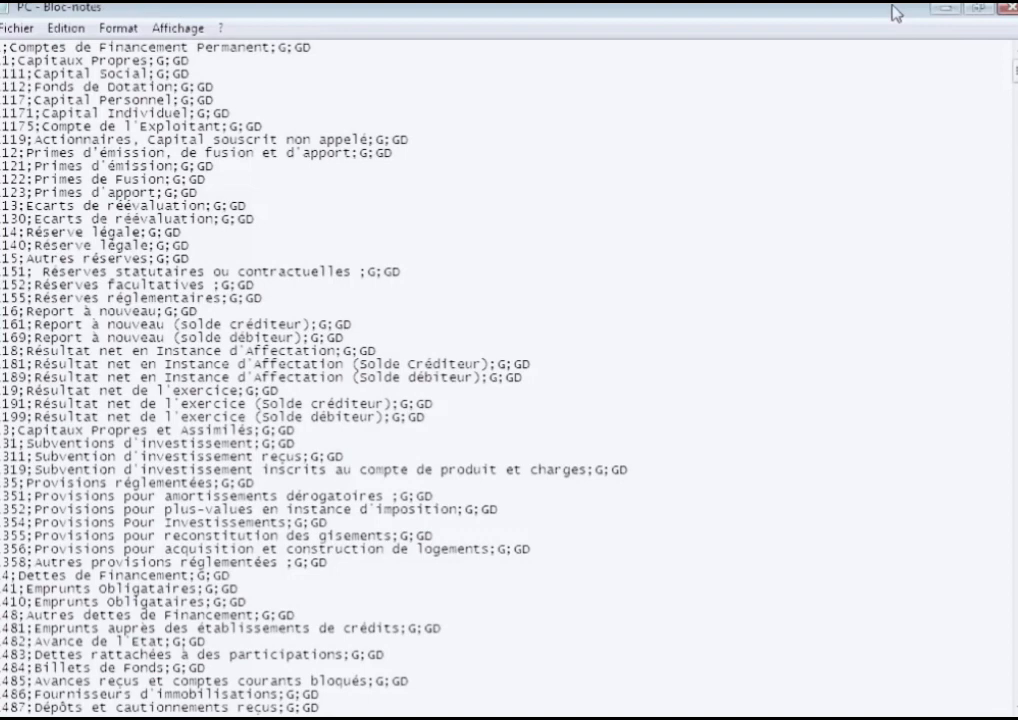
pyautogui.click(1005, 9)
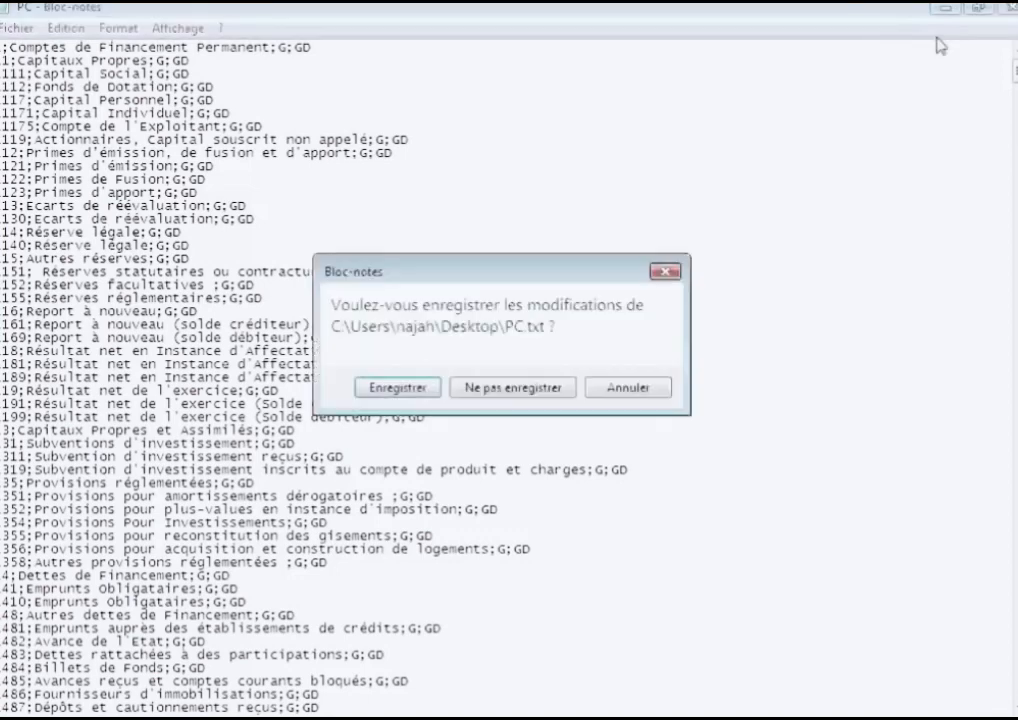
pyautogui.click(397, 387)
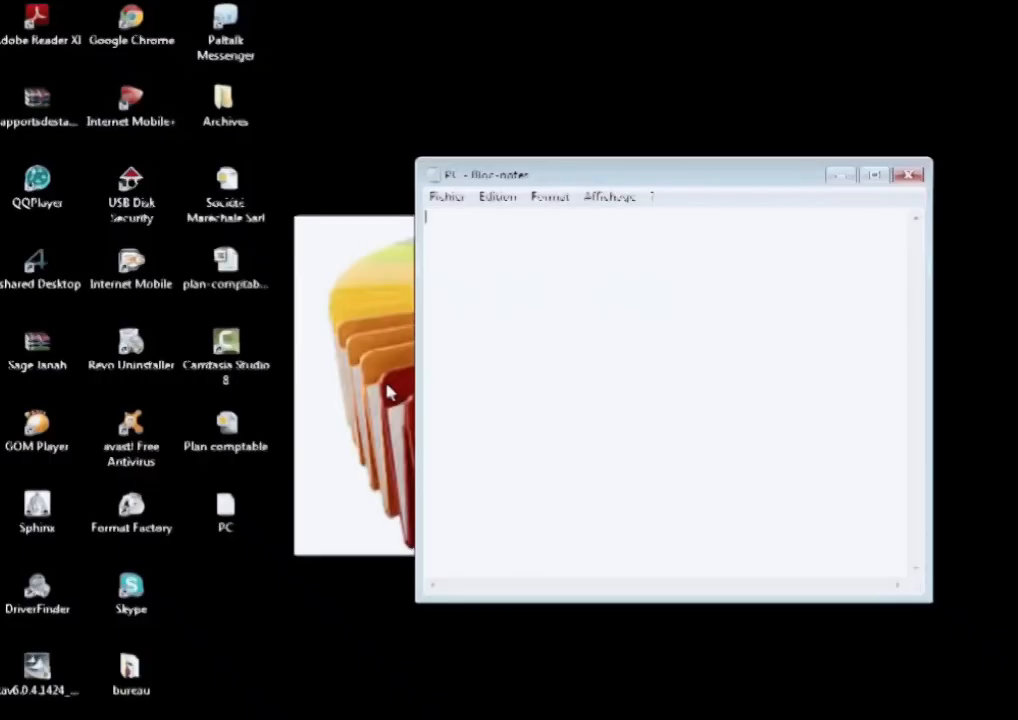
pyautogui.click(906, 170)
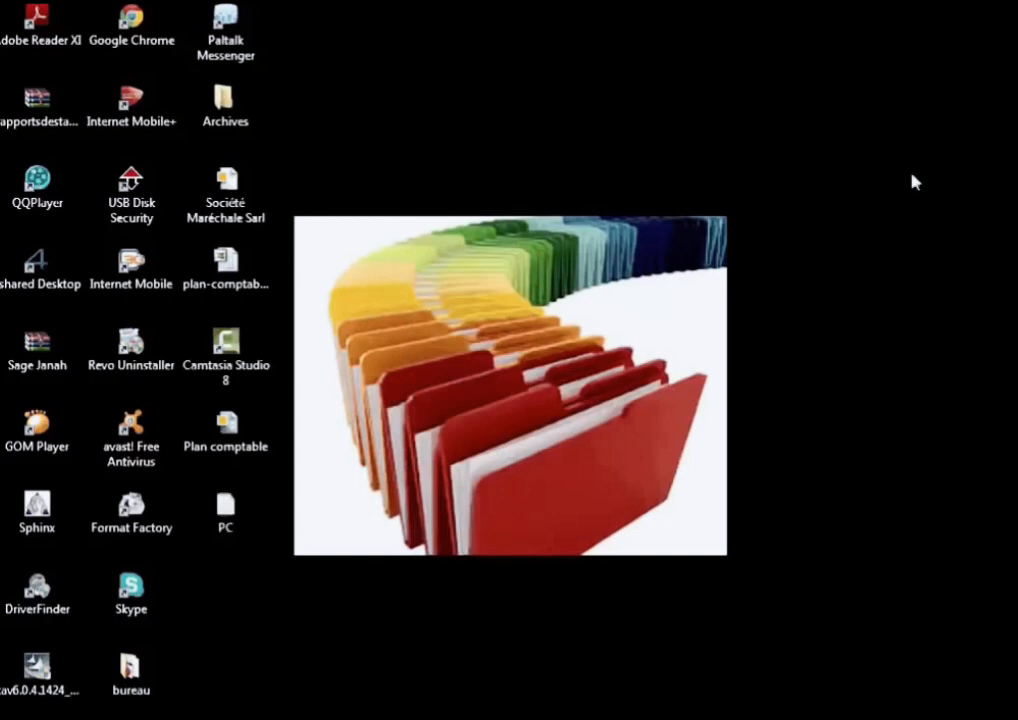
pyautogui.doubleClick(258, 503)
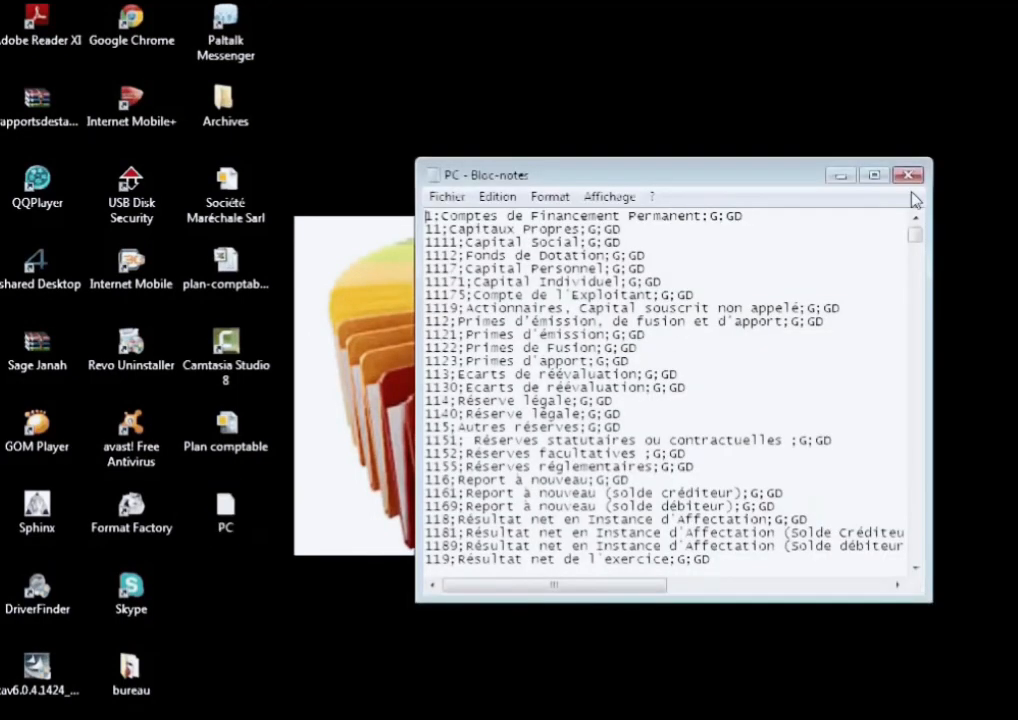
pyautogui.click(912, 177)
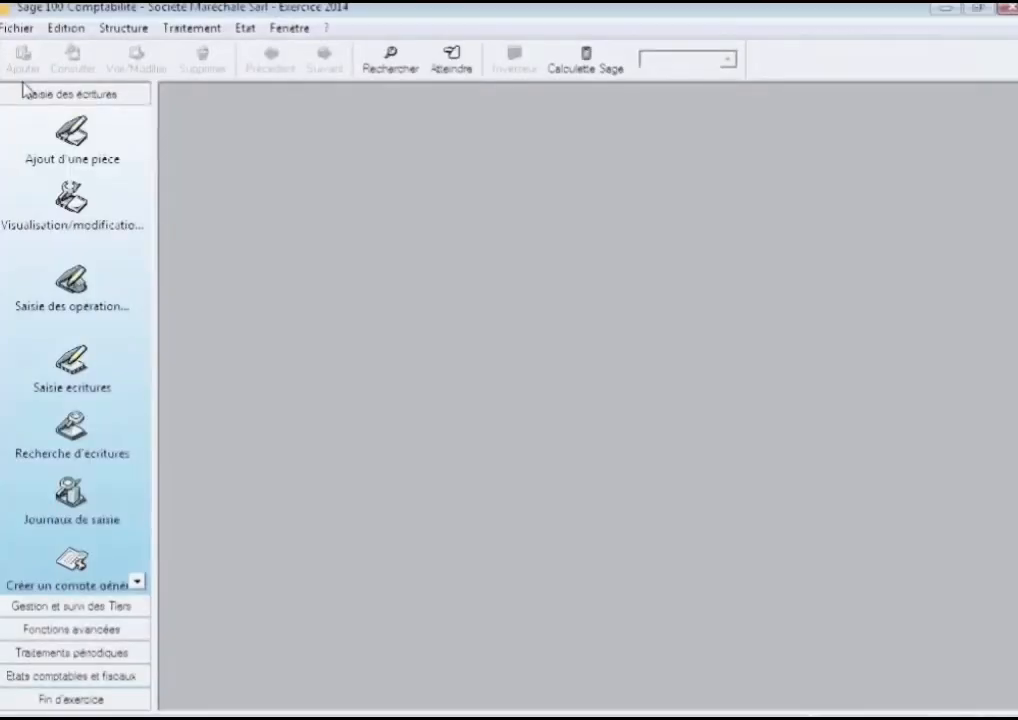
# In Sage 100 Comptabilité, import the PC text file from the desktop using the custom Plan comptable format
pyautogui.click(18, 30)
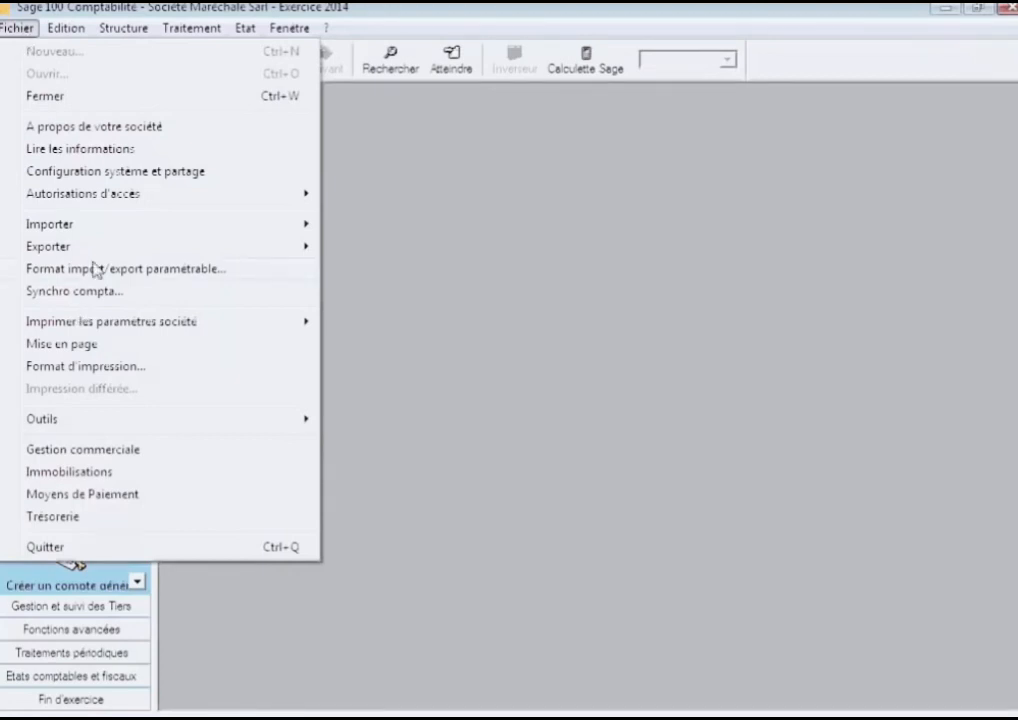
pyautogui.moveTo(95, 234)
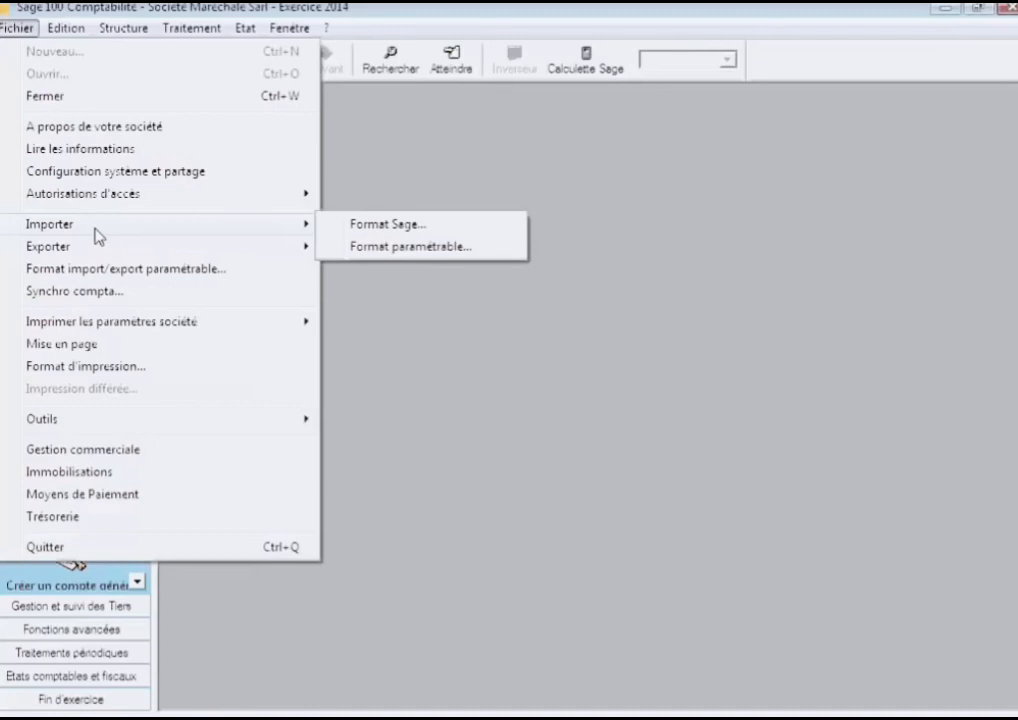
pyautogui.click(362, 256)
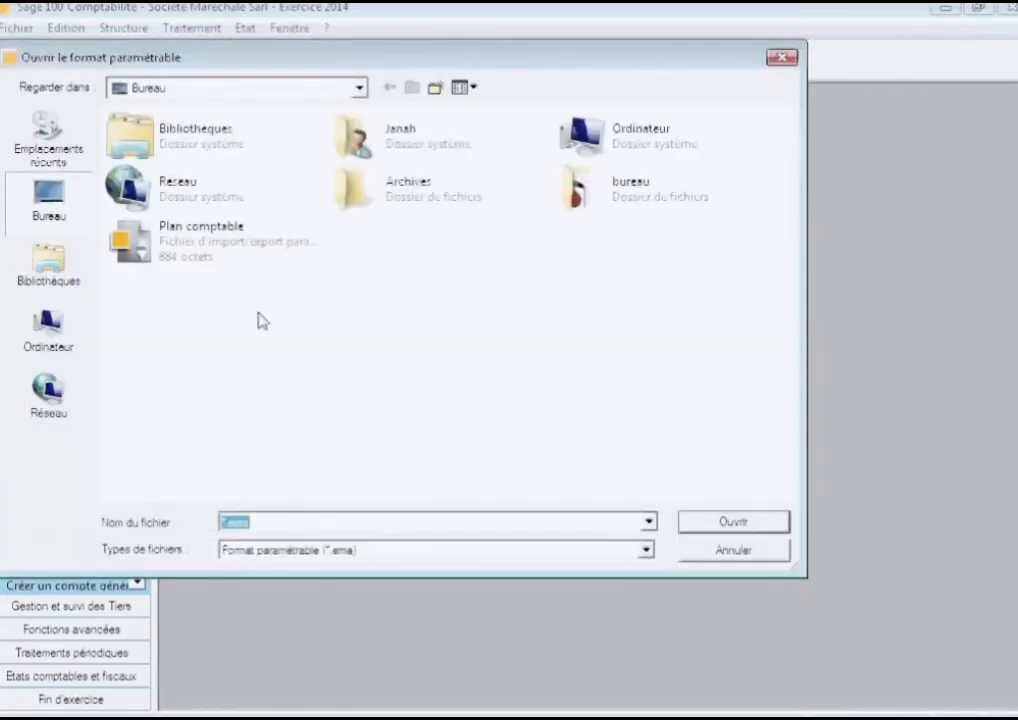
pyautogui.click(209, 243)
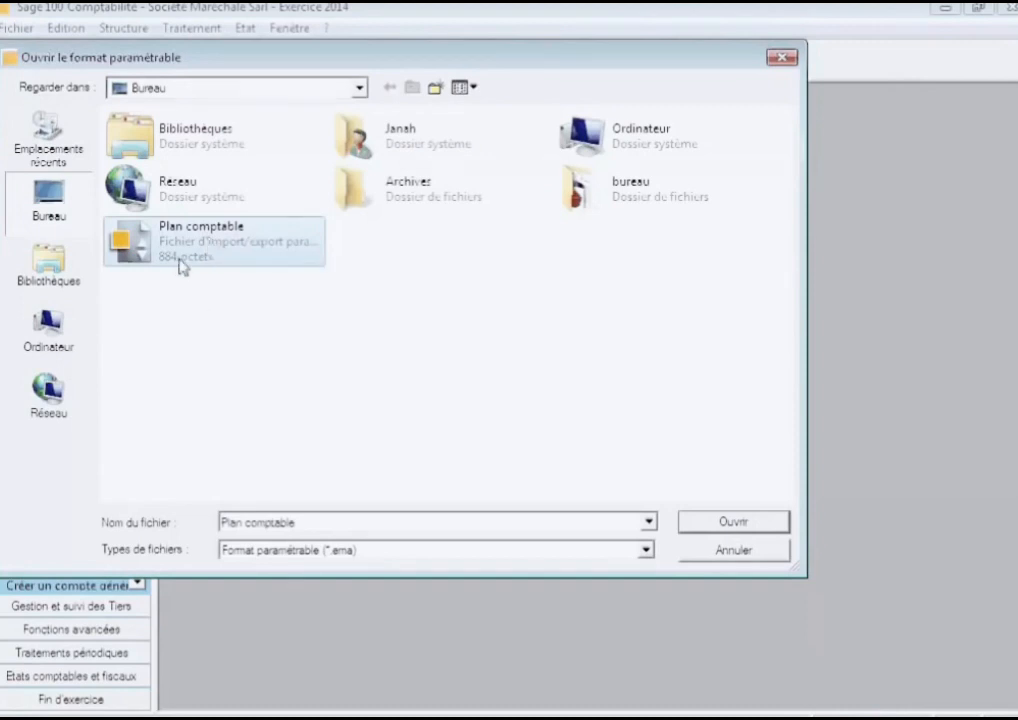
pyautogui.click(760, 523)
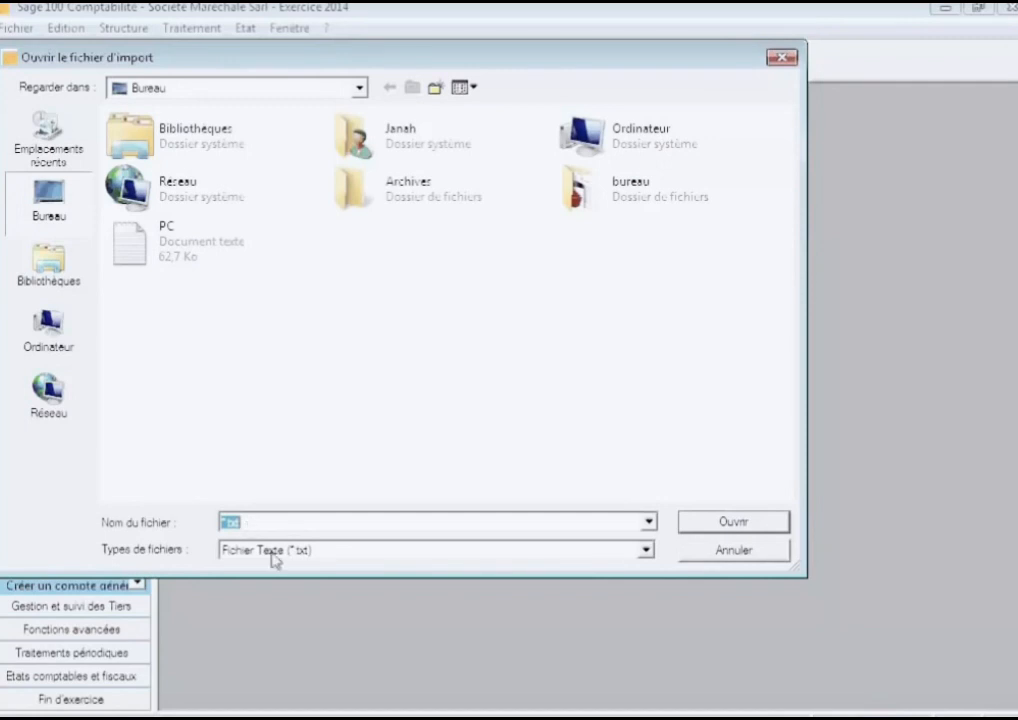
pyautogui.click(184, 252)
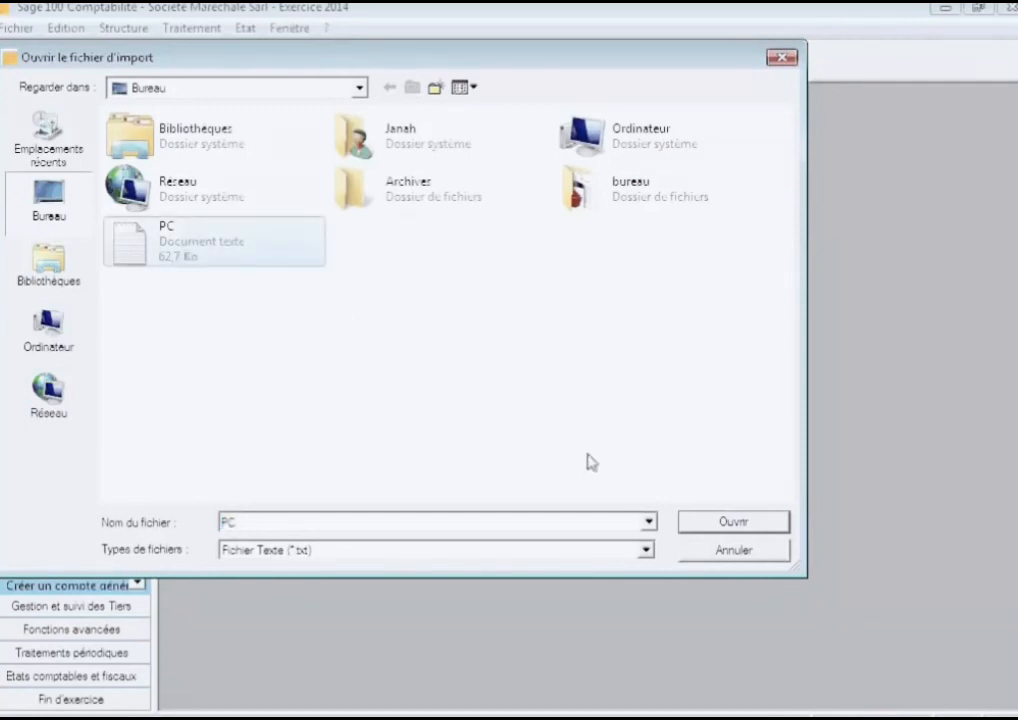
pyautogui.click(693, 525)
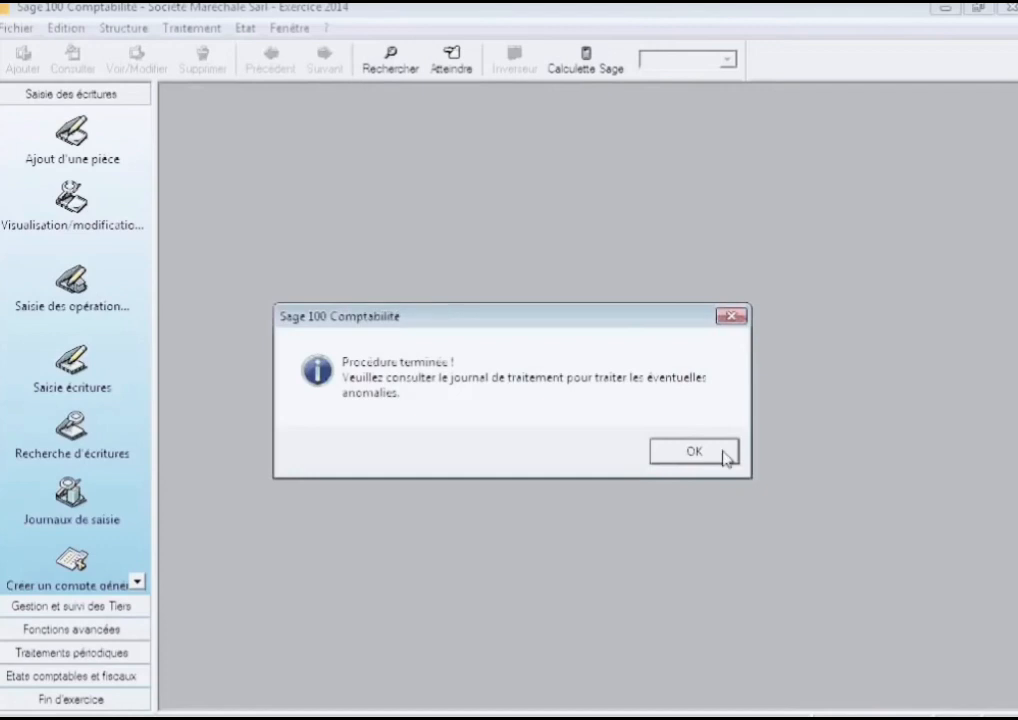
pyautogui.click(725, 455)
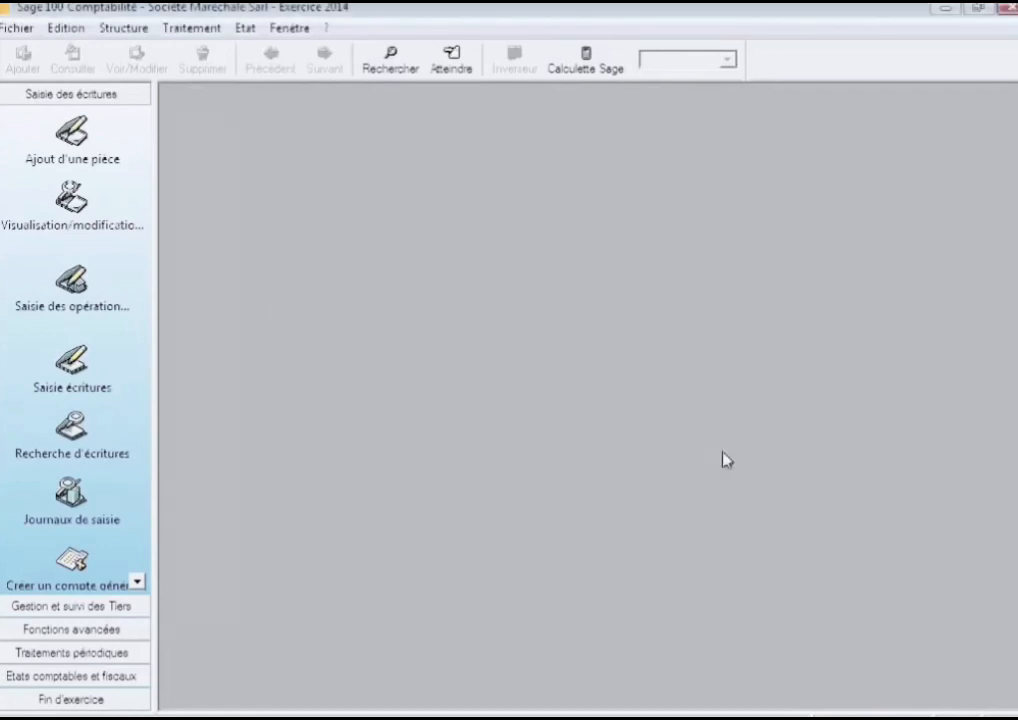
# Open the Plan comptable list at full size, examine the imported account numbers and titles throughout, and close it
pyautogui.click(136, 30)
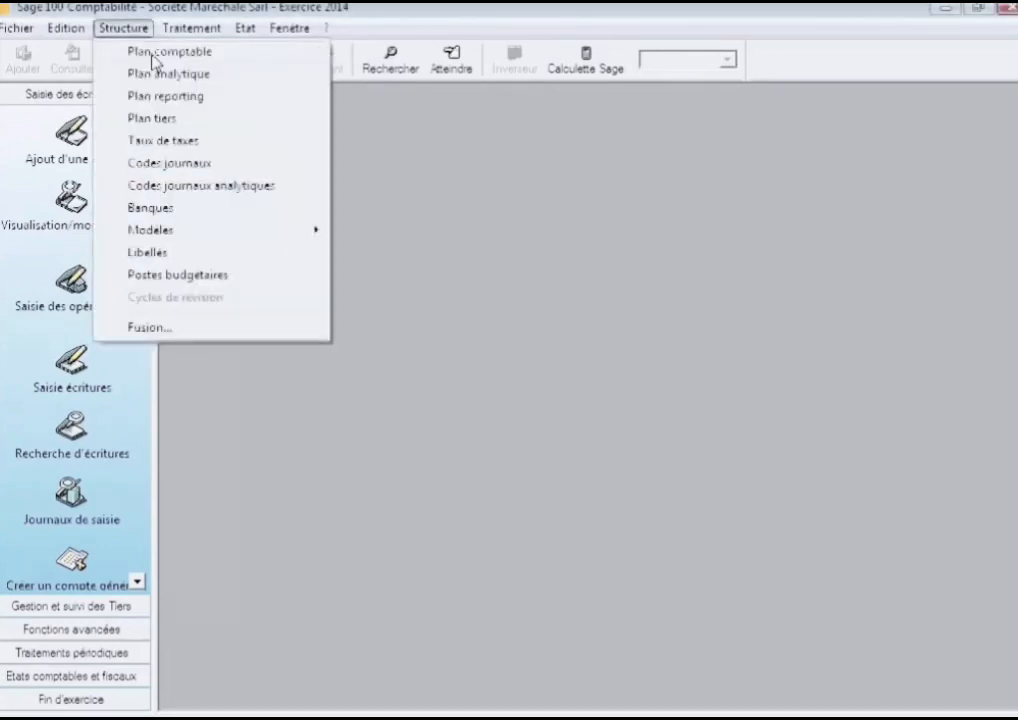
pyautogui.click(155, 51)
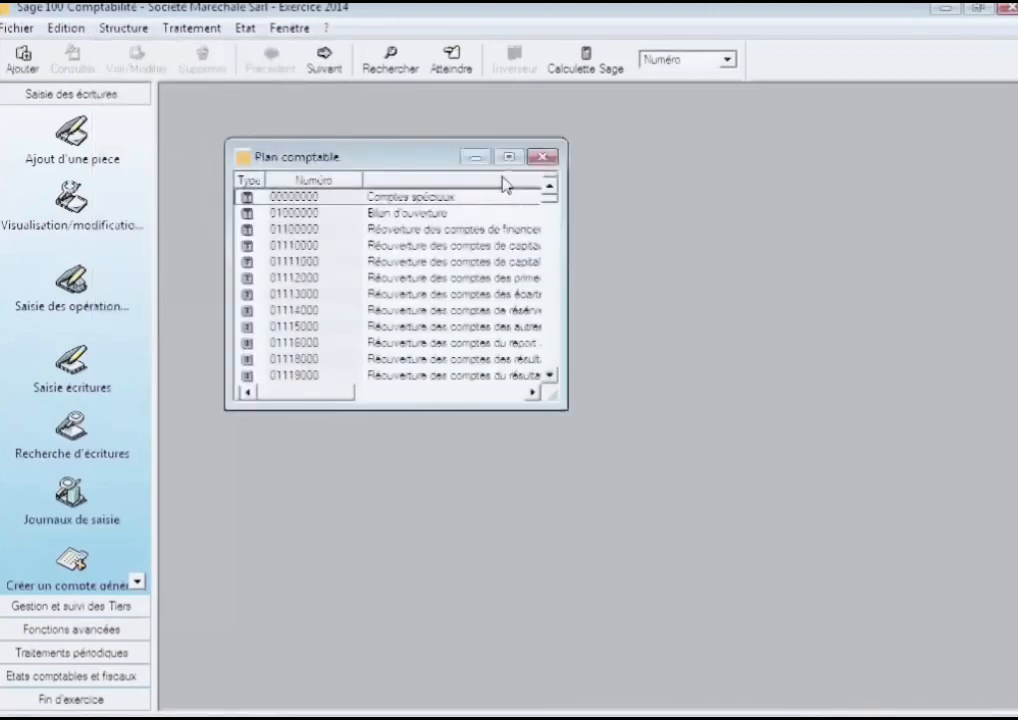
pyautogui.click(508, 157)
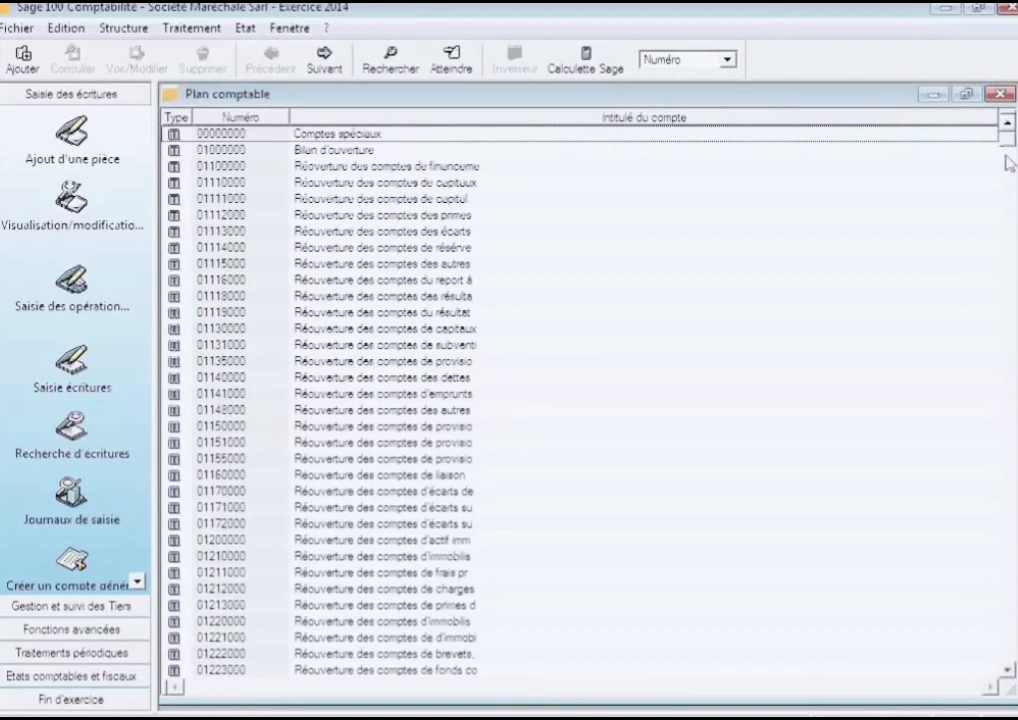
pyautogui.moveTo(1006, 136); pyautogui.dragTo(1007, 377)
pyautogui.moveTo(1007, 378); pyautogui.dragTo(1008, 570)
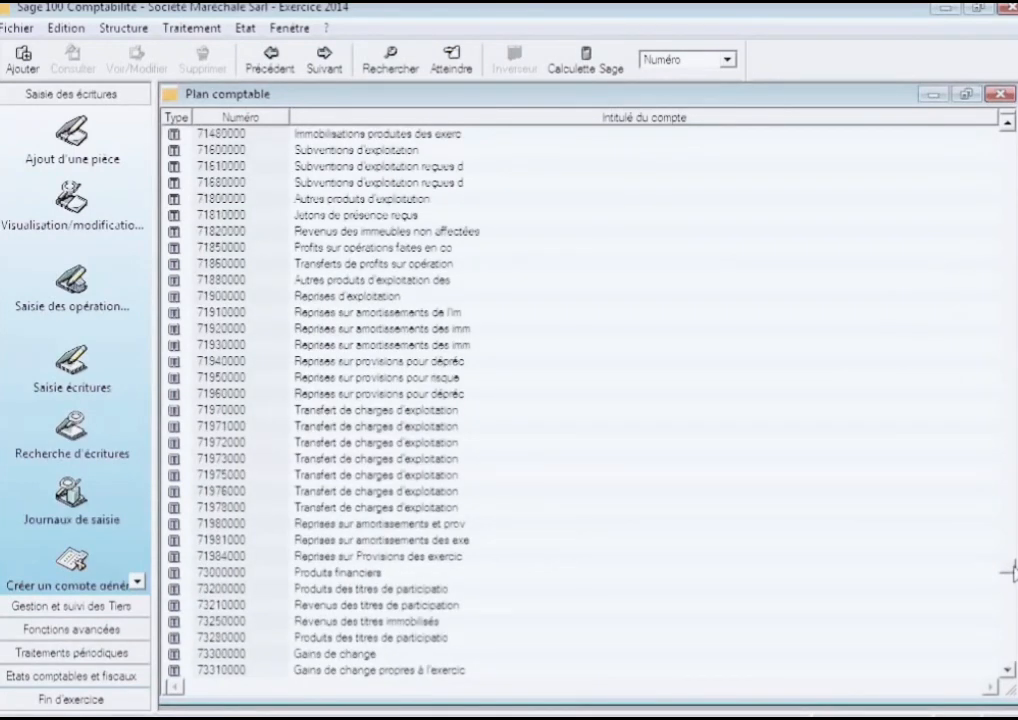
pyautogui.moveTo(1008, 570); pyautogui.dragTo(1009, 137)
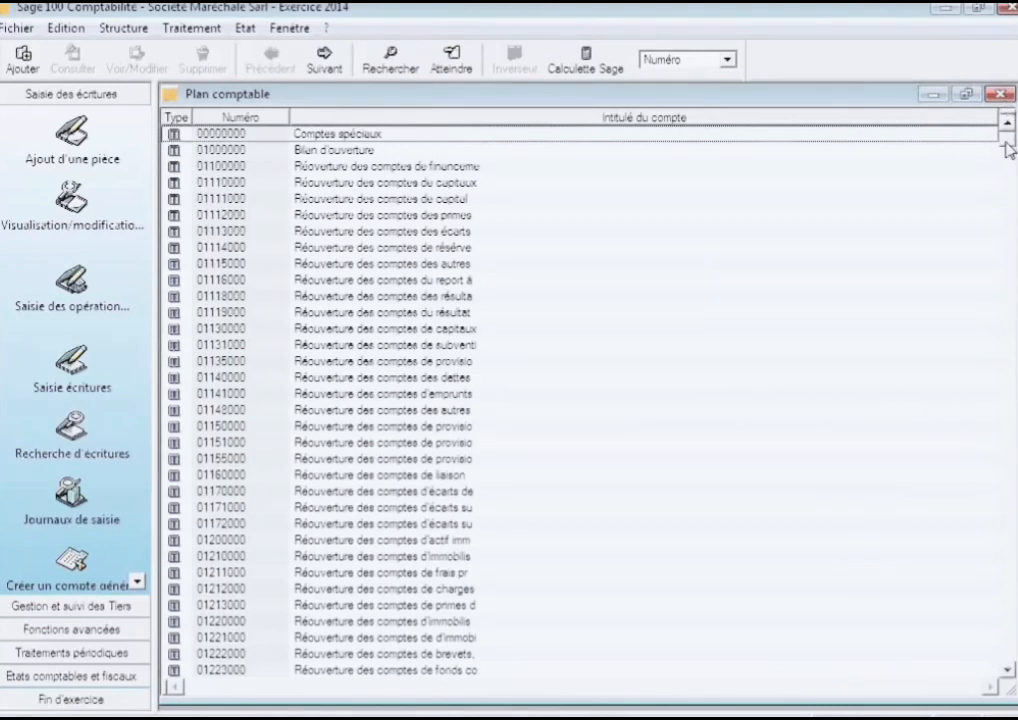
pyautogui.moveTo(1006, 148); pyautogui.dragTo(1010, 265)
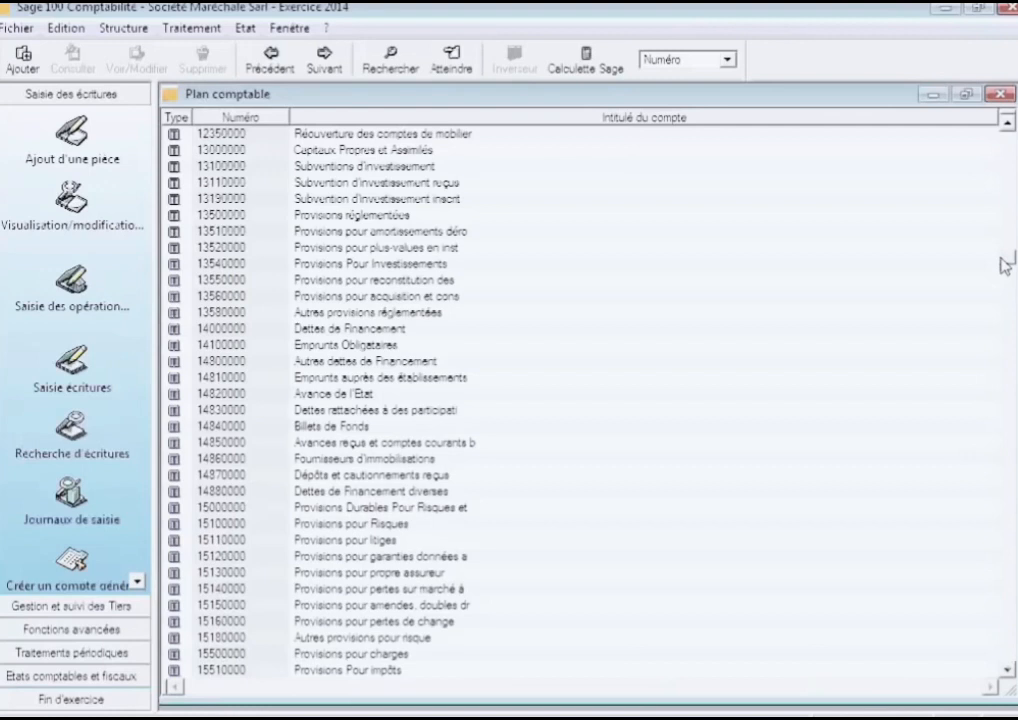
pyautogui.click(1000, 95)
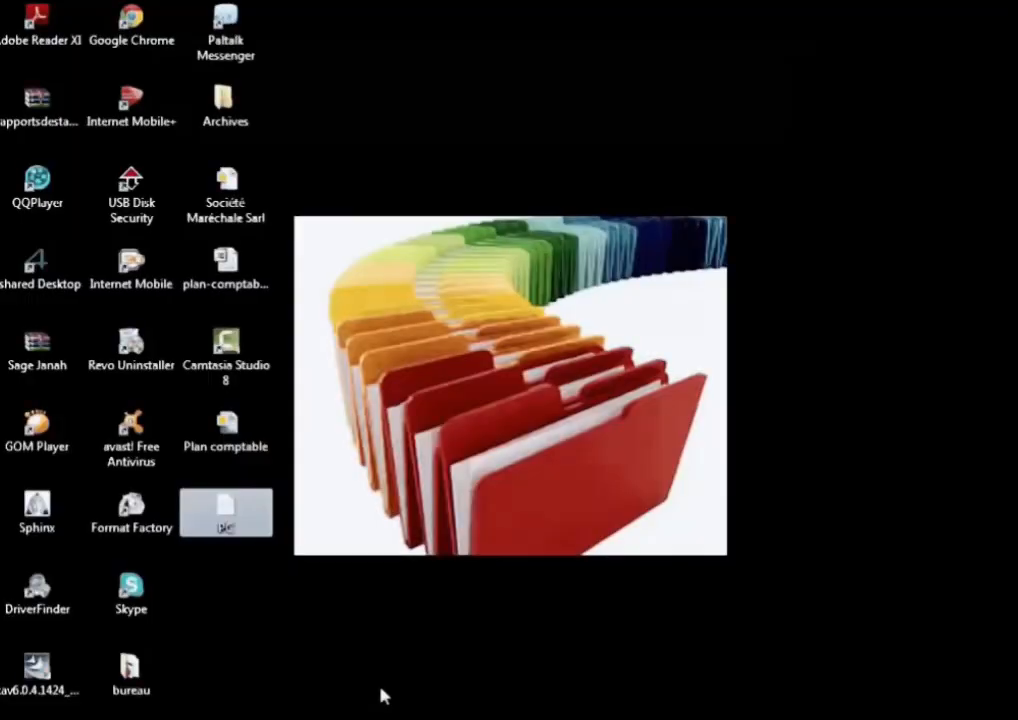
pyautogui.click(382, 695)
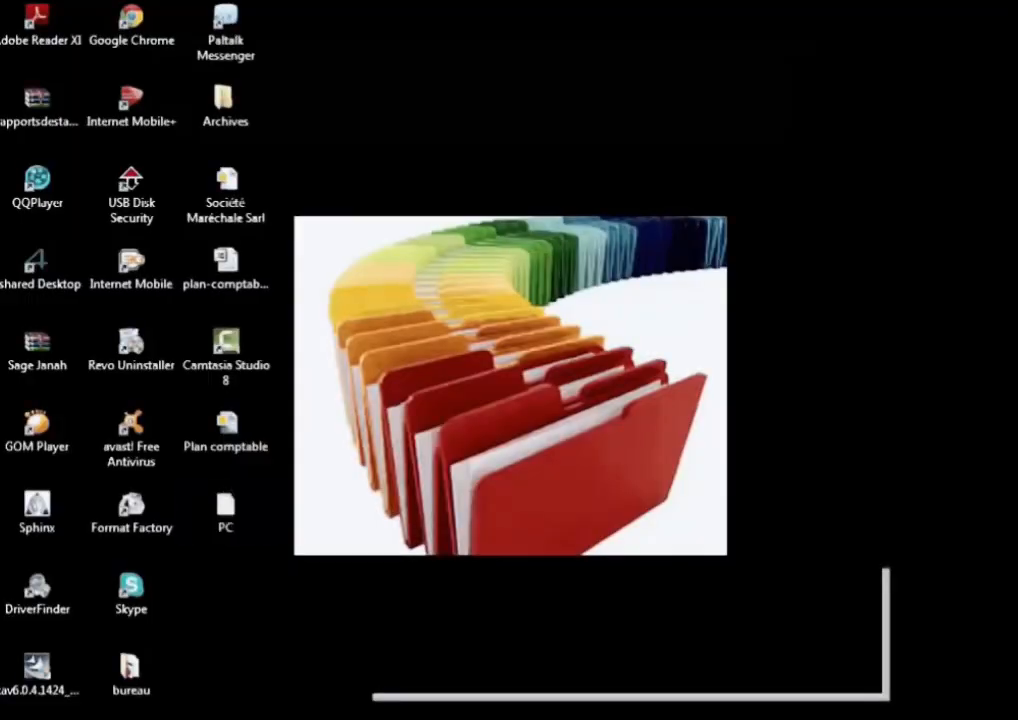